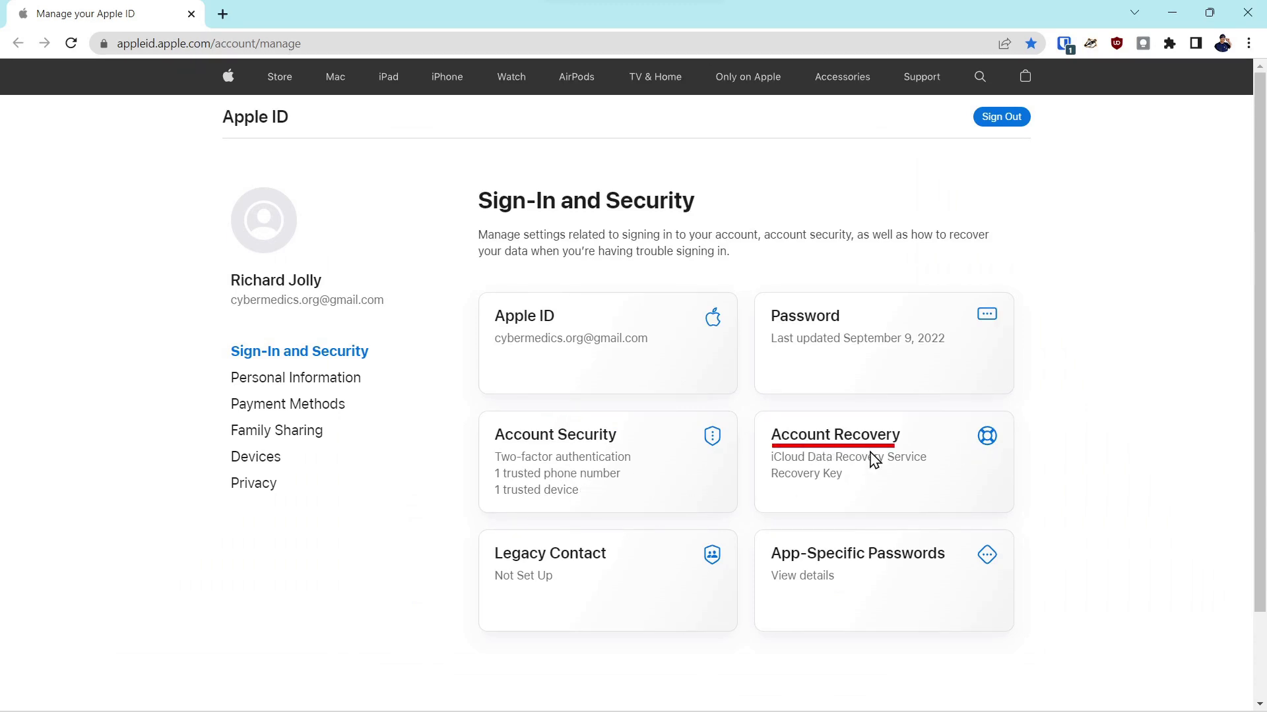
- From Account Recovery showing No Recovery Key, open the 'Generate a recovery key' support article
click(875, 459)
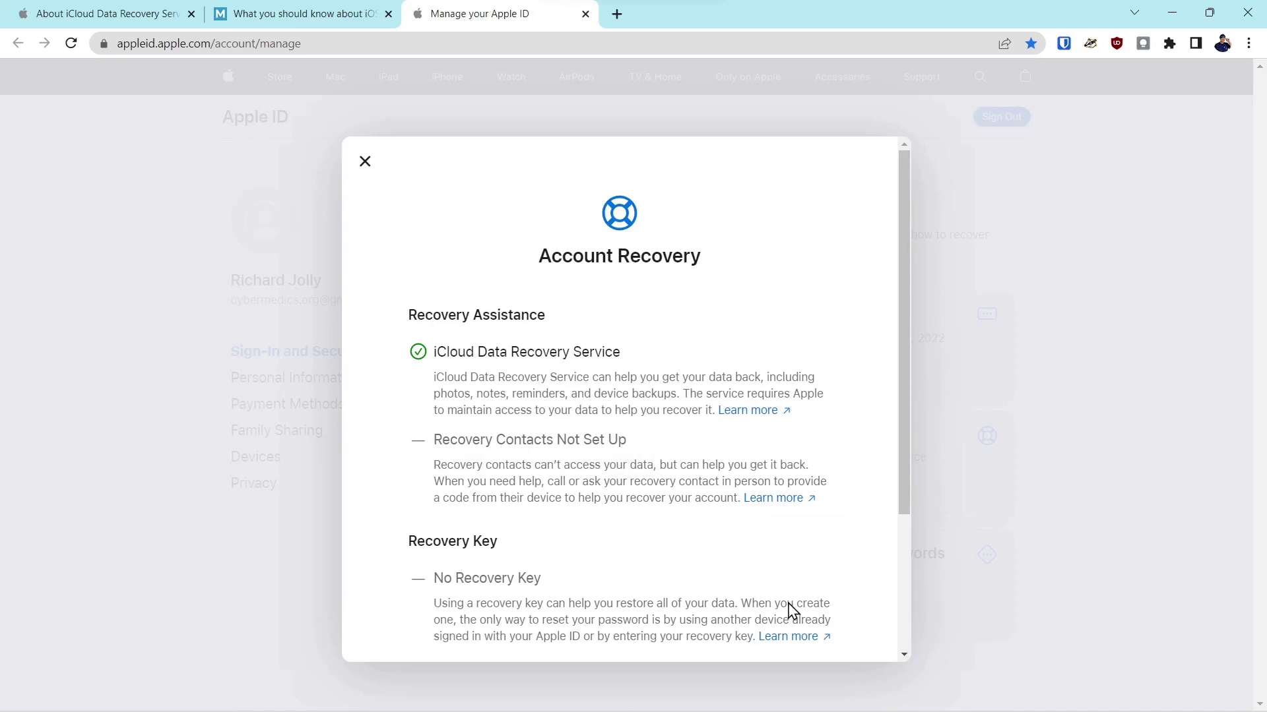
click(791, 637)
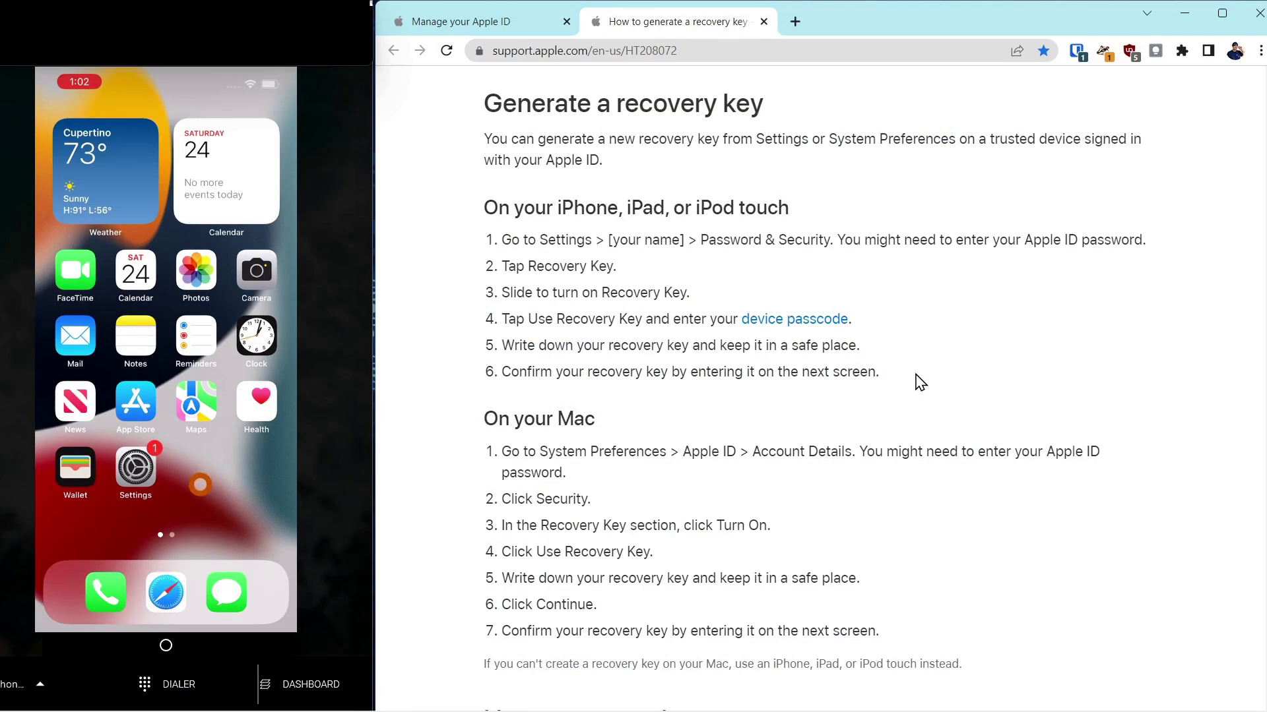
- On the iPhone, turn on Recovery Key under Apple ID > Password & Security > Account Recovery
click(135, 469)
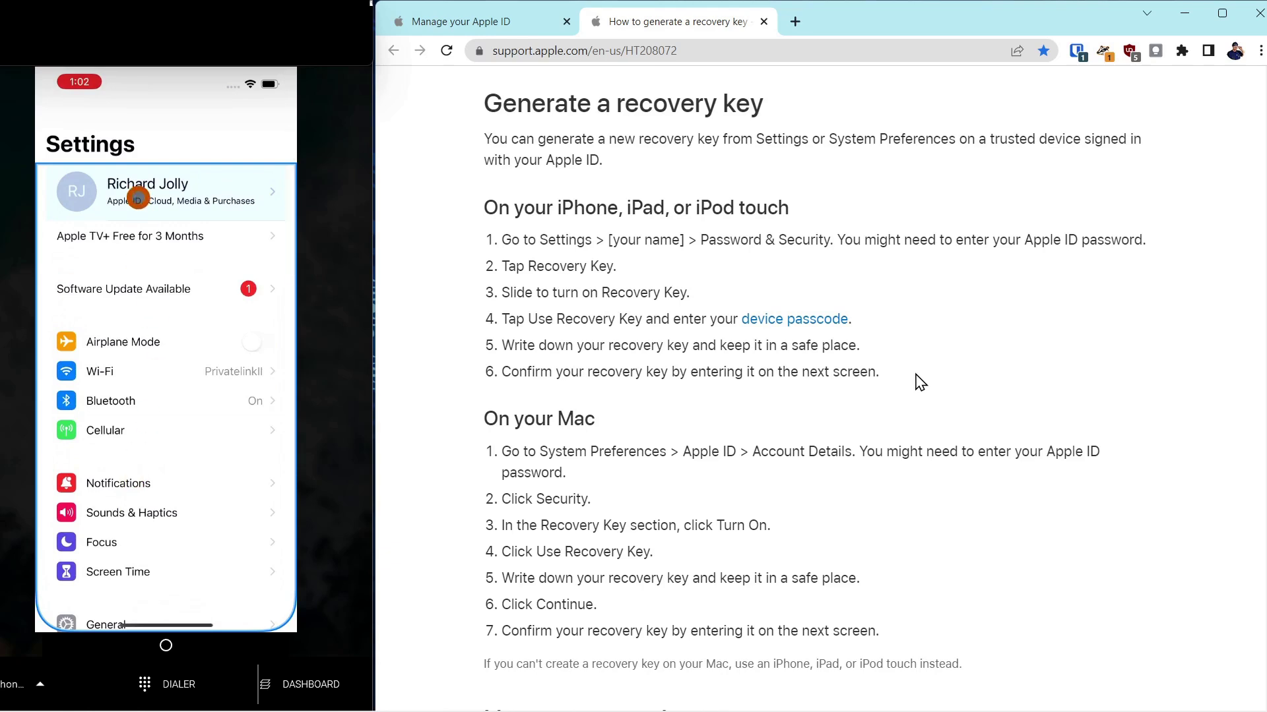
click(138, 198)
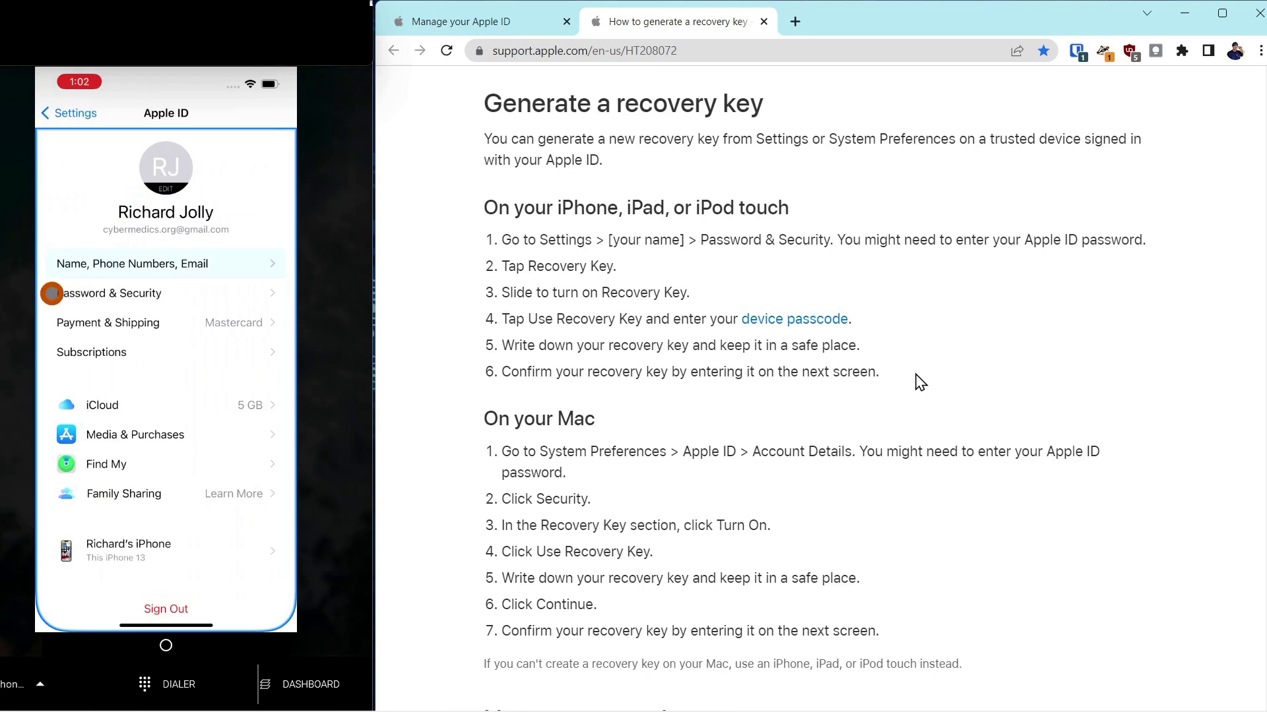
click(59, 292)
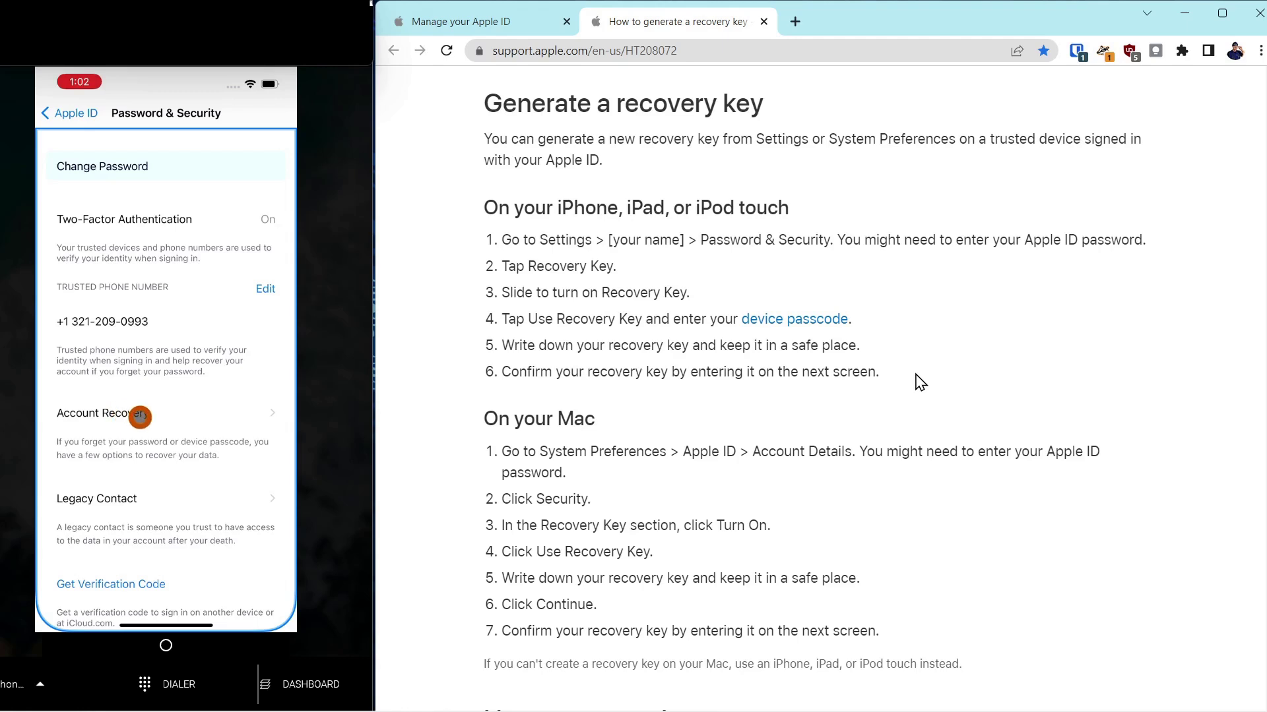
click(140, 416)
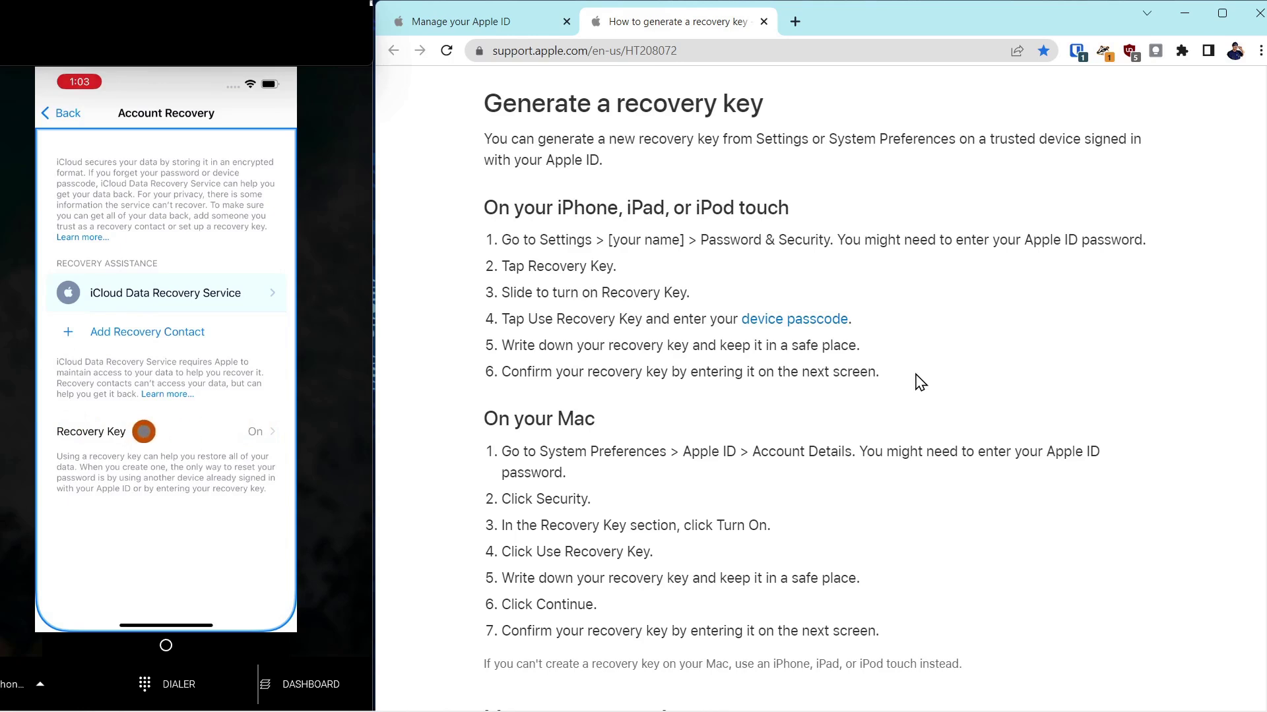
click(143, 432)
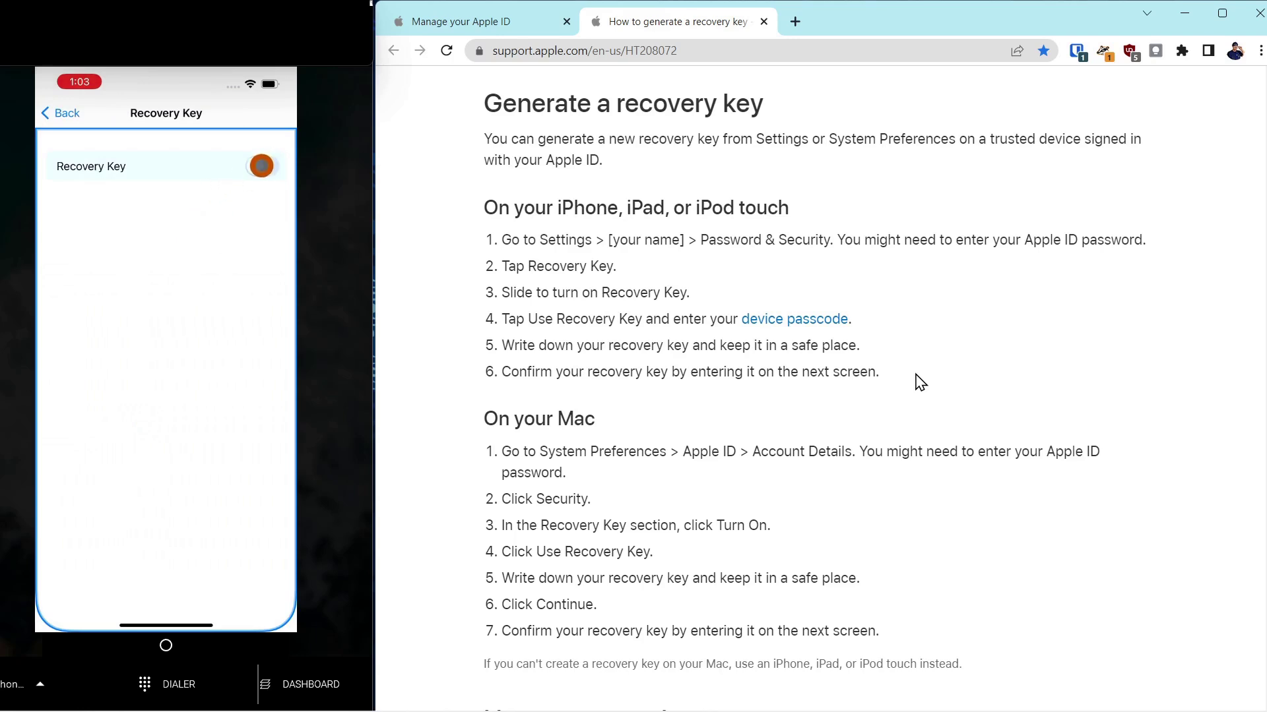
click(261, 165)
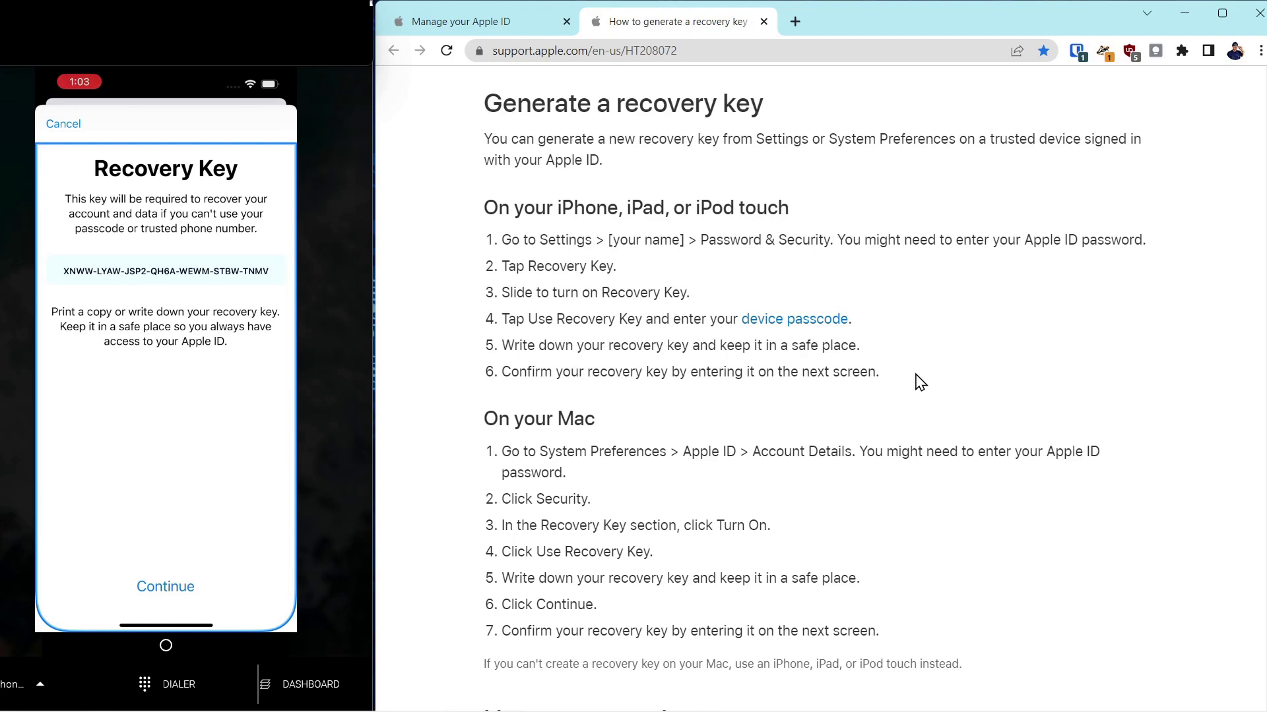
- Snip the phone's recovery key screen and paste it, enlarged, into the WordPad document
key(super+shift+s)
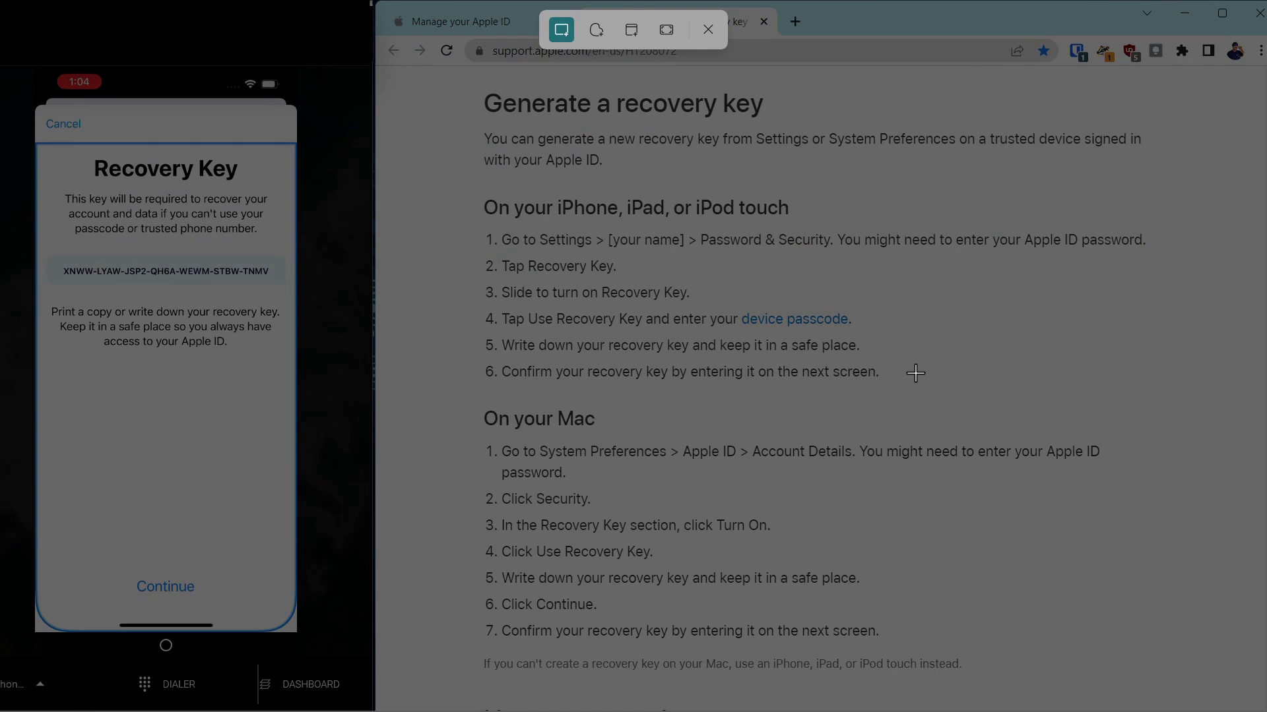
drag(35, 98, 297, 633)
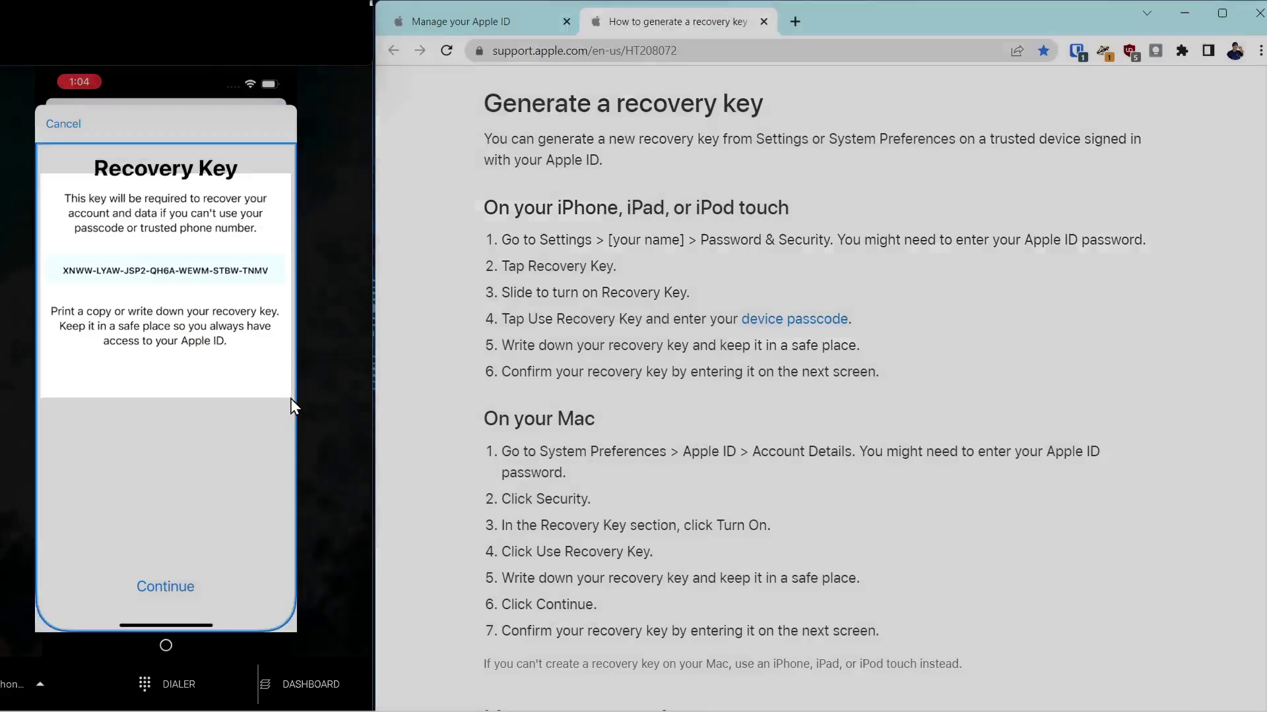
key(alt+Tab)
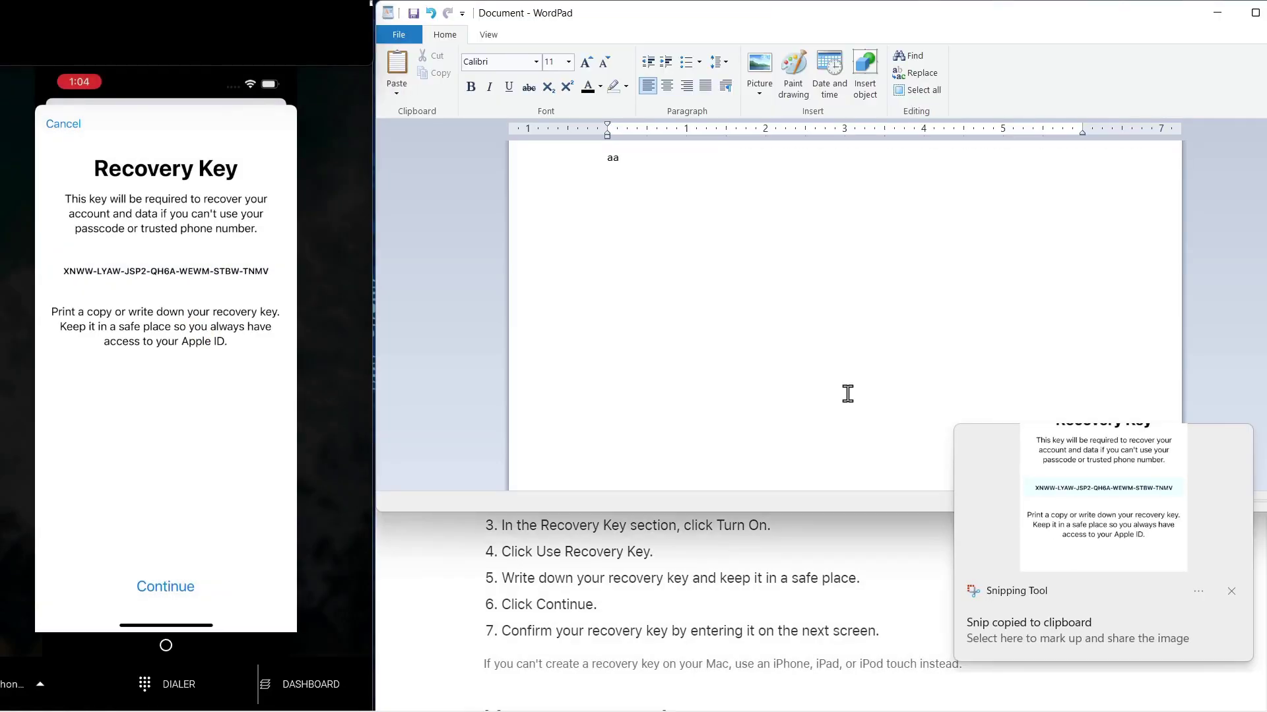
key(ctrl+v)
drag(943, 390, 1070, 572)
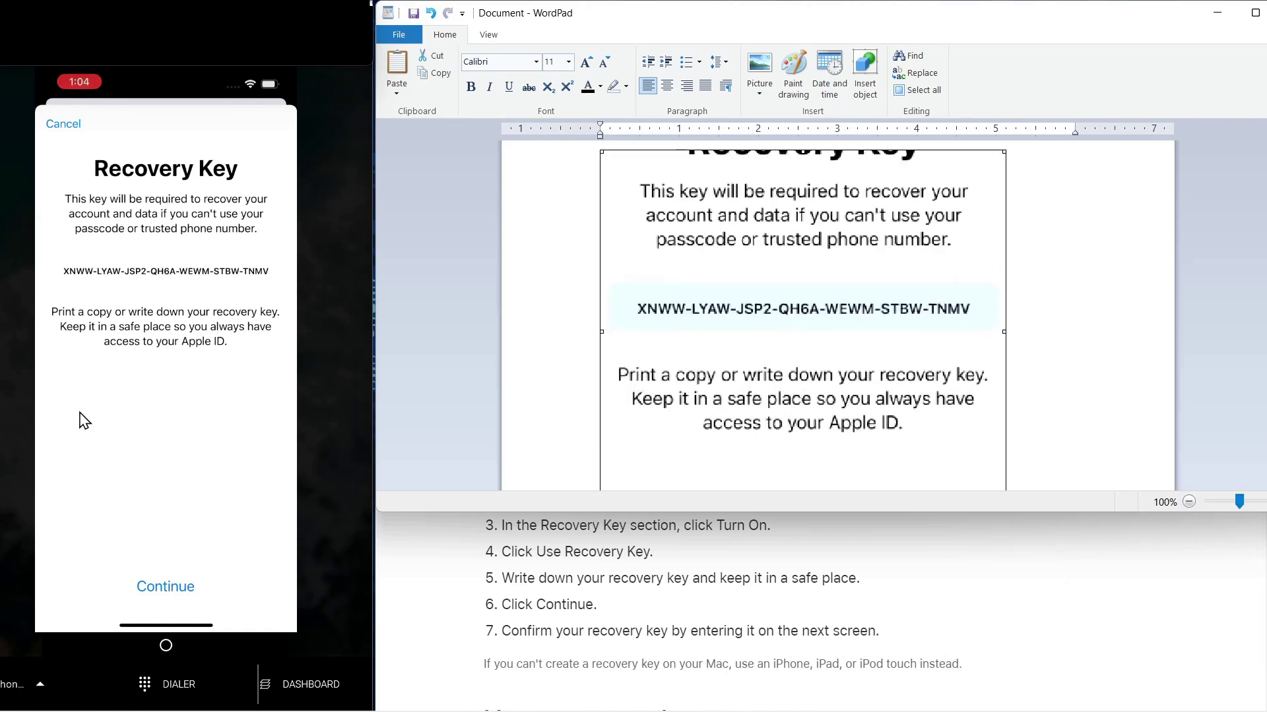
- Enter the recovery key to verify it, then return Chrome to the Manage your Apple ID tab
click(155, 591)
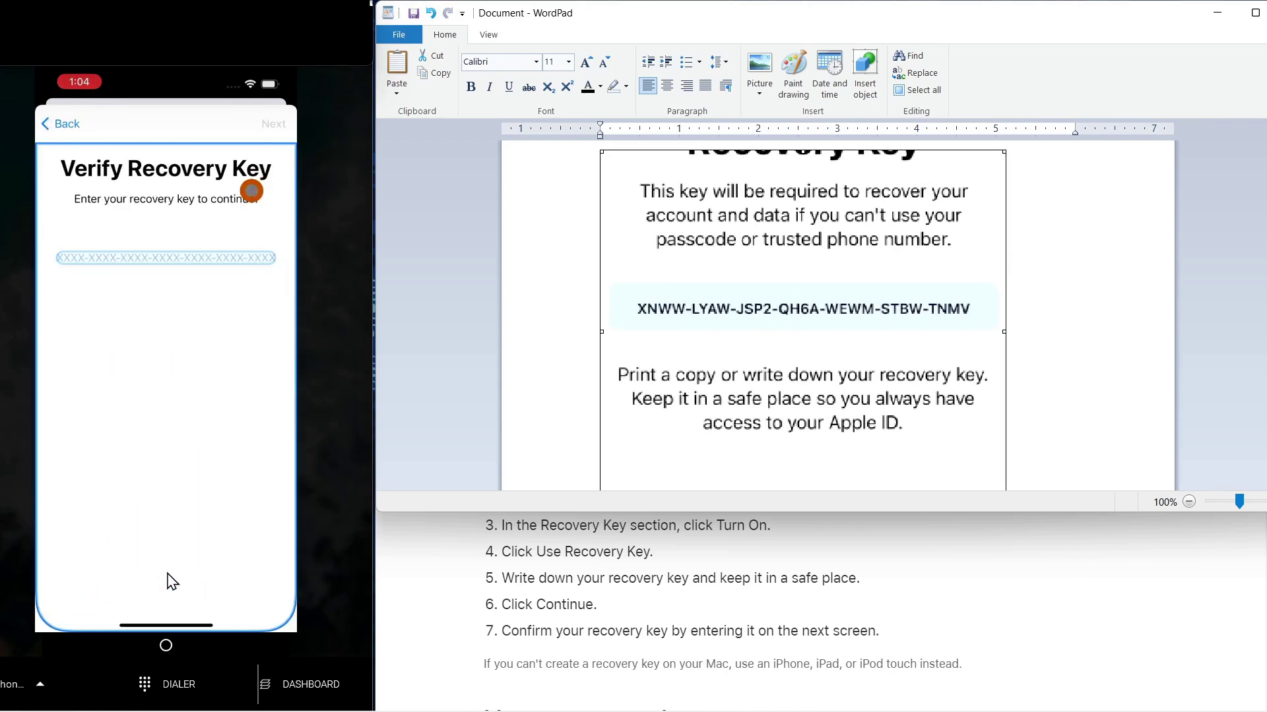
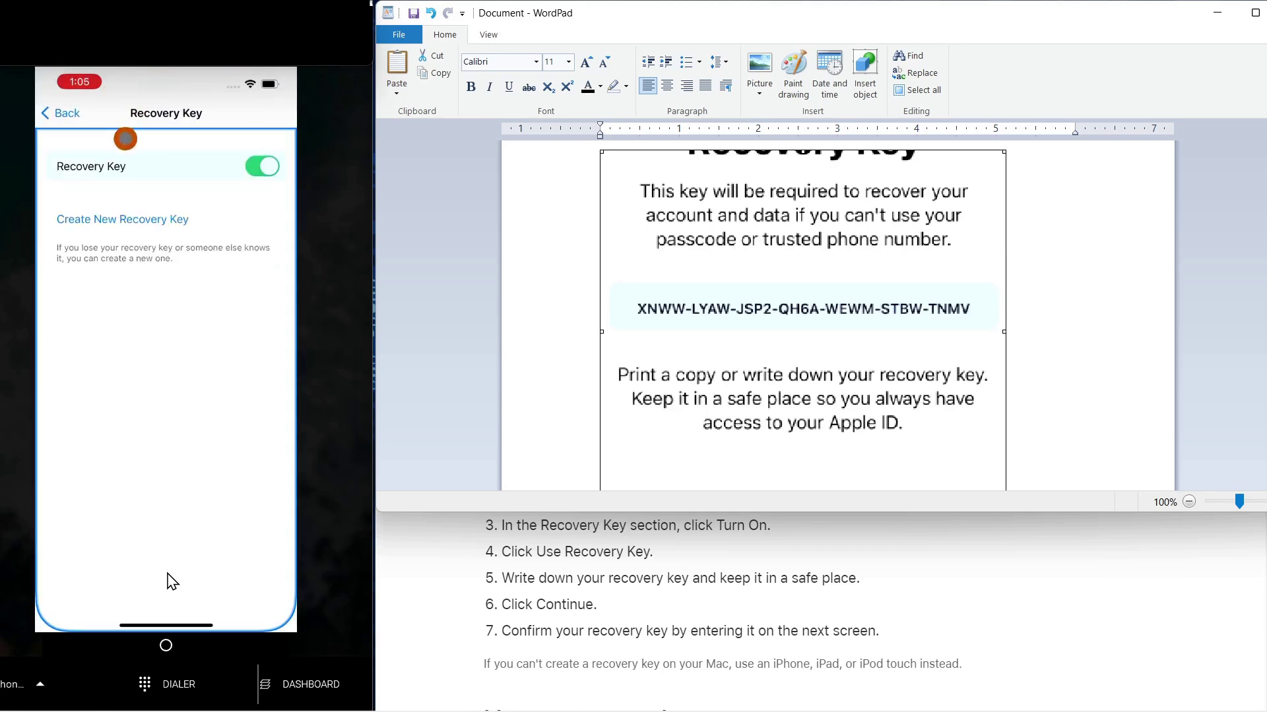
click(441, 580)
key(ctrl+shift+Tab)
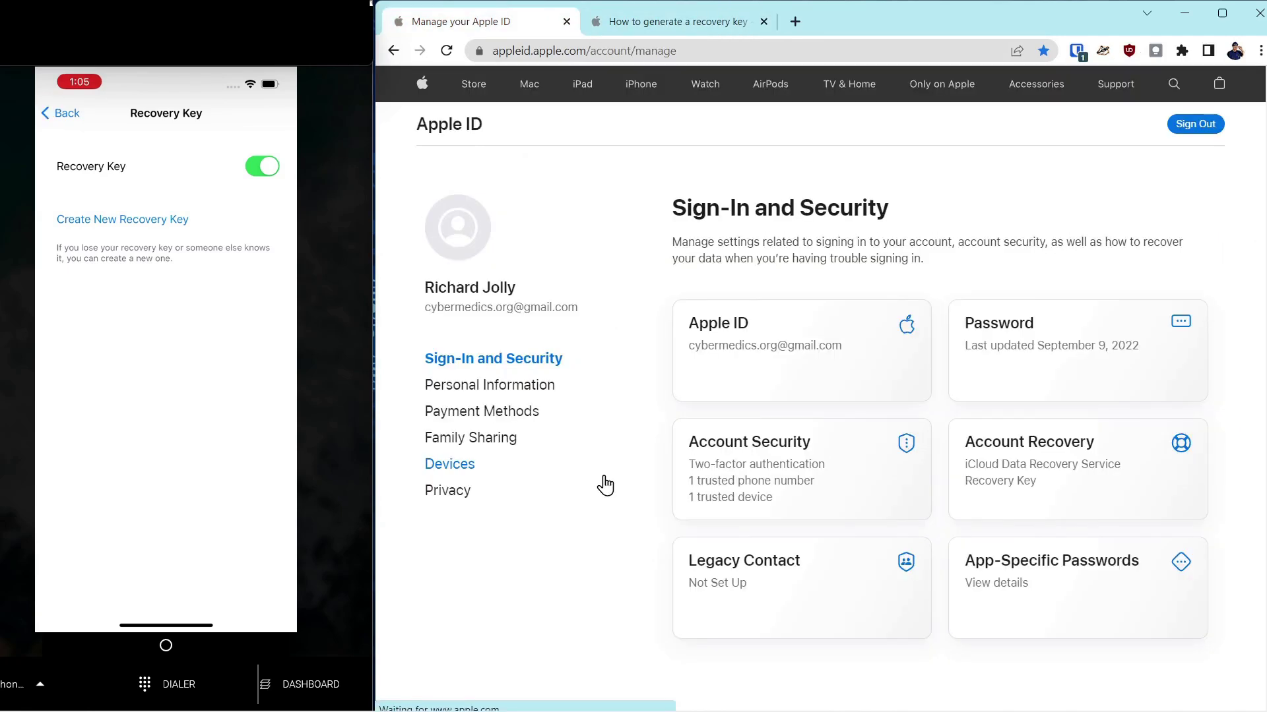
- Confirm the Account Recovery card shows Recovery Key Active and bring up its turn-off prompt
click(1050, 465)
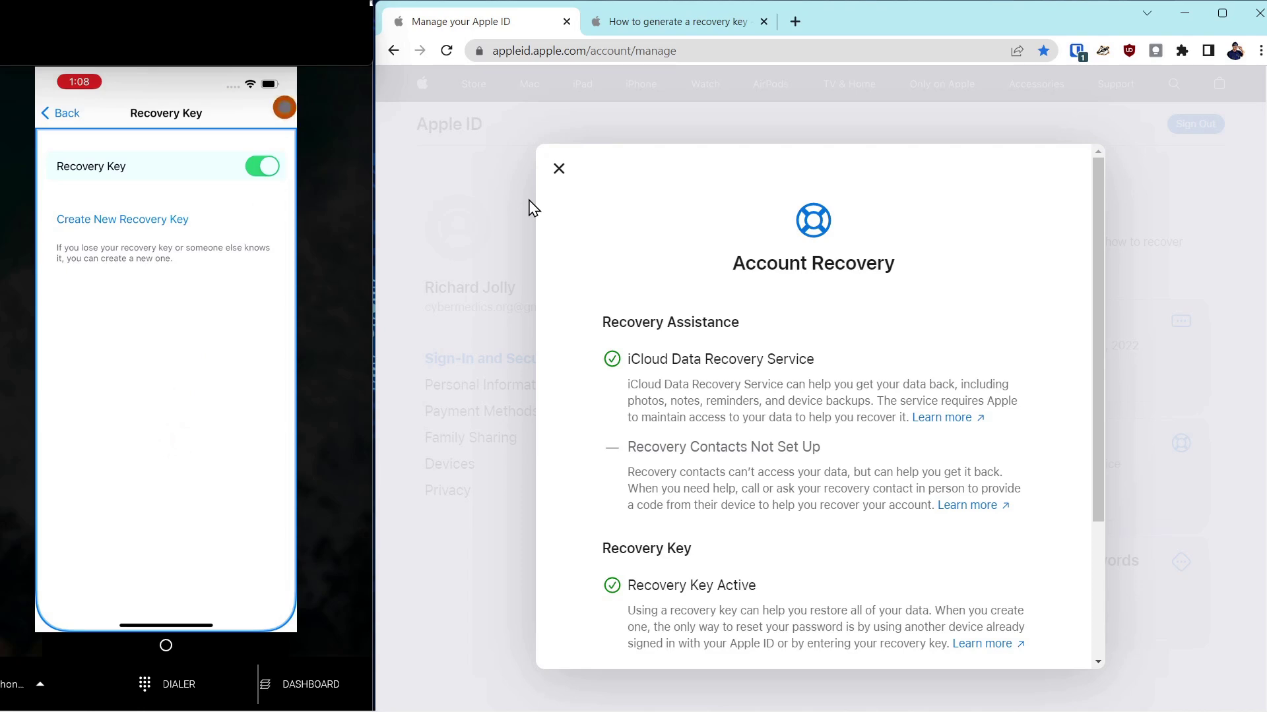
click(251, 163)
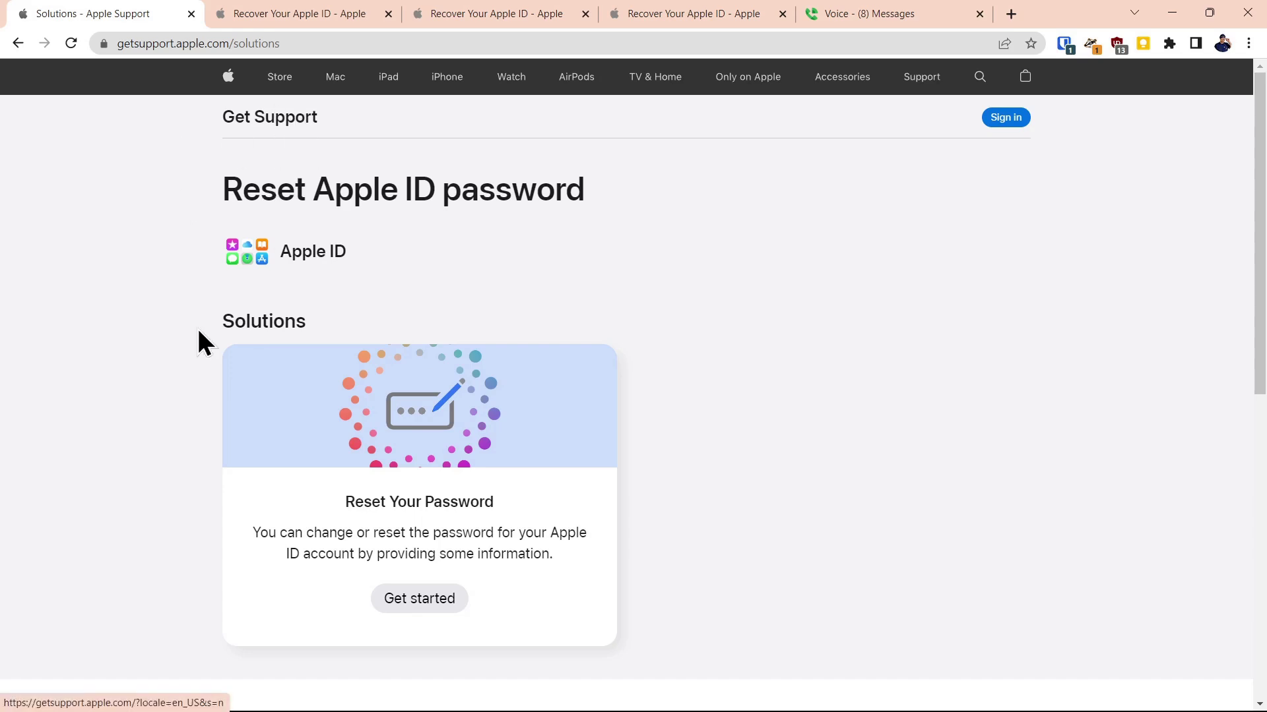
- Review the Reset Apple ID password articles and contact options, then view the Apple-device reset options
scroll(192, 356, down, 6)
scroll(192, 356, down, 2)
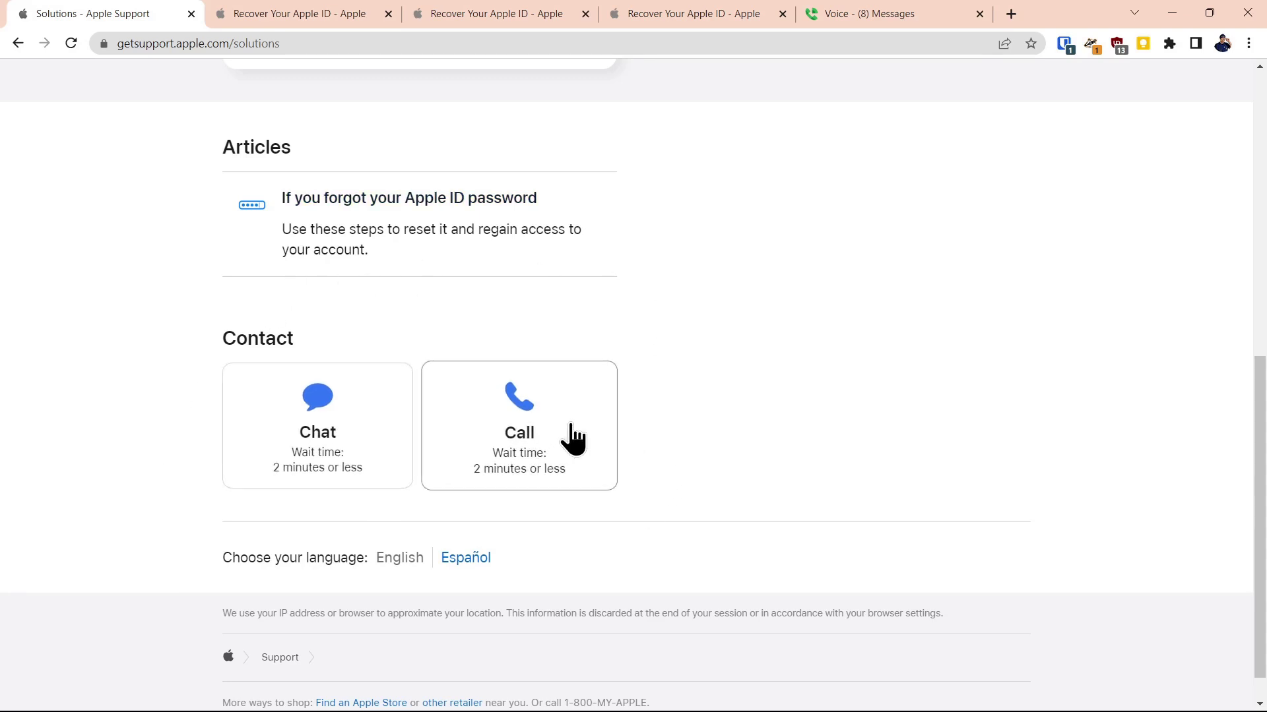
key(ctrl+Tab)
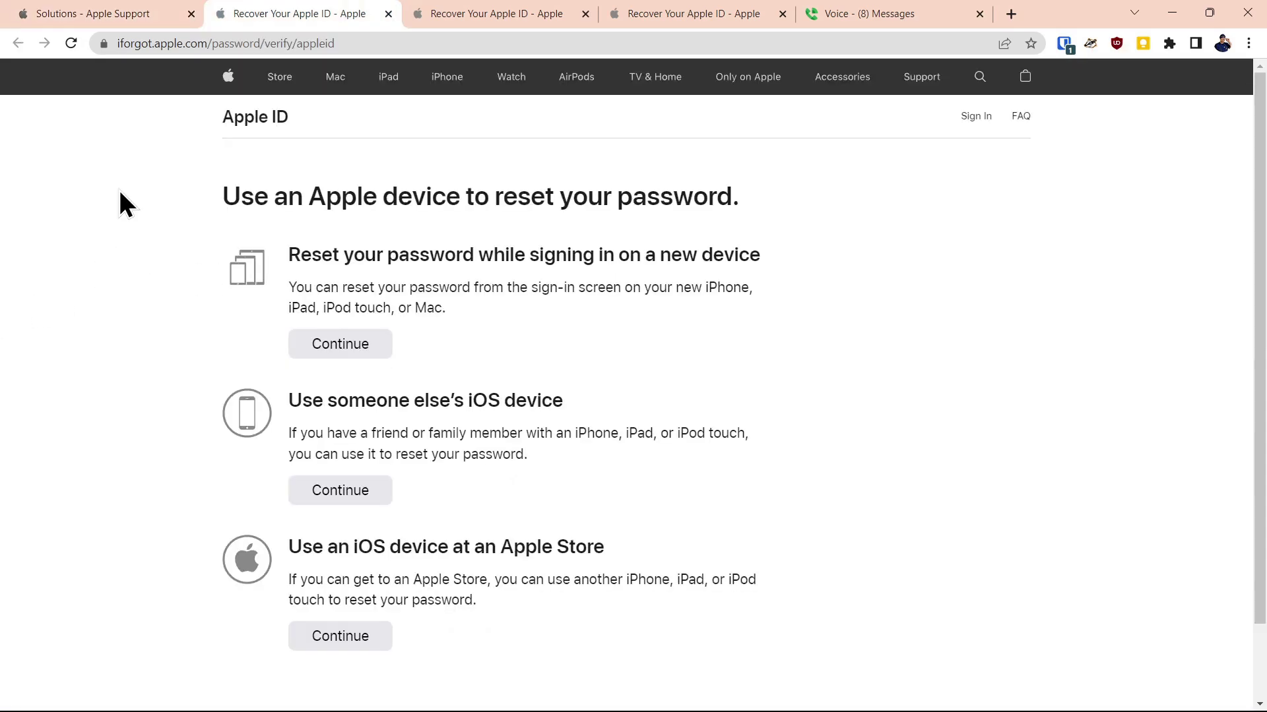
- Review the new-device reset steps, then the steps for resetting via someone else's iOS device
click(500, 8)
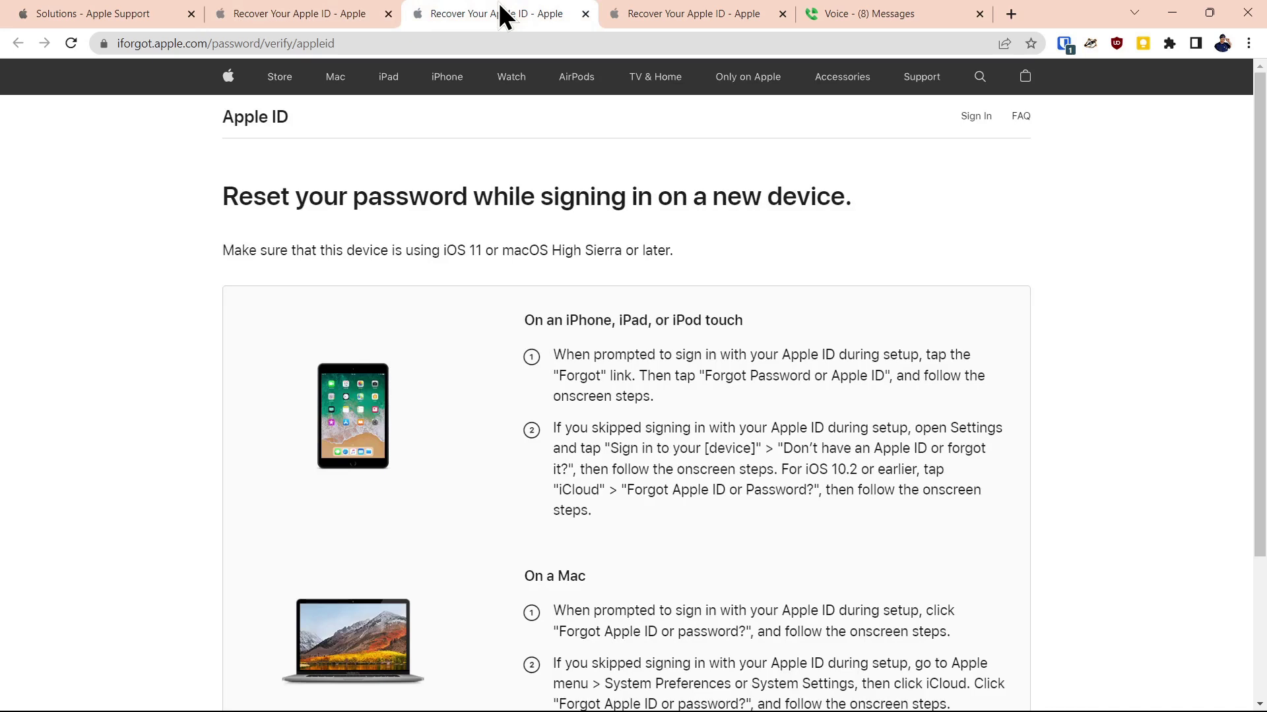
click(319, 16)
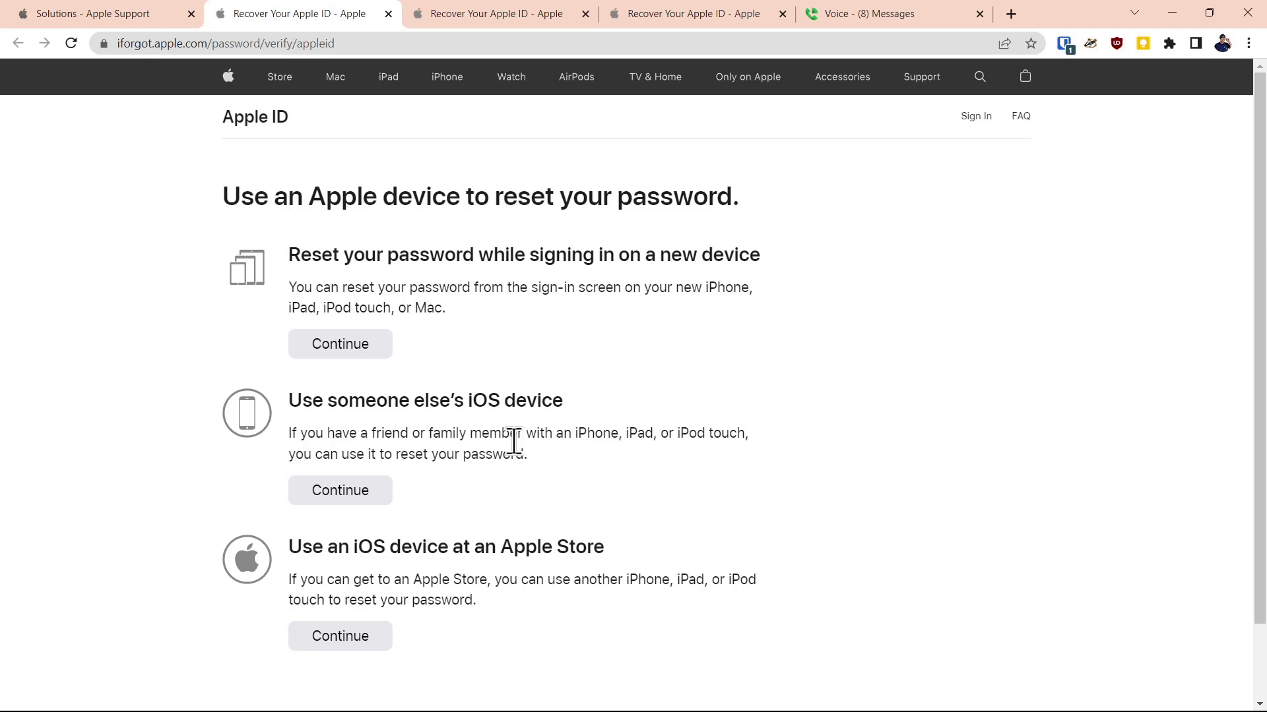
click(706, 14)
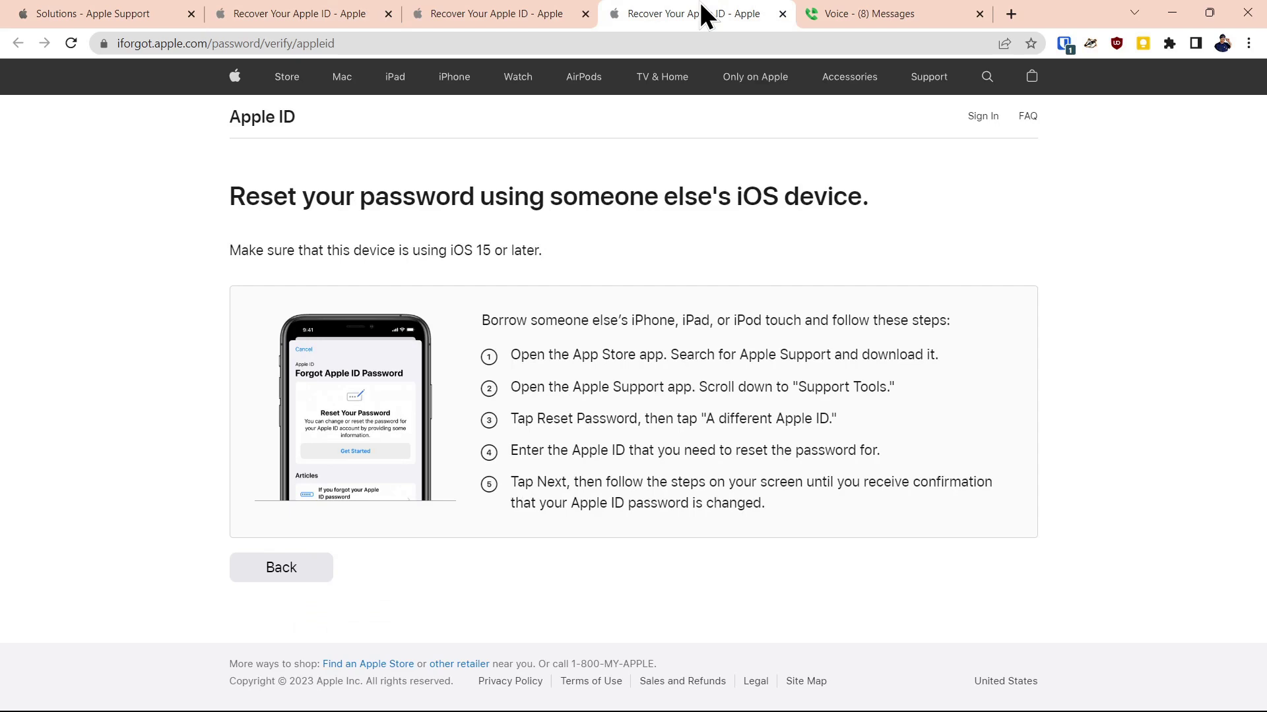
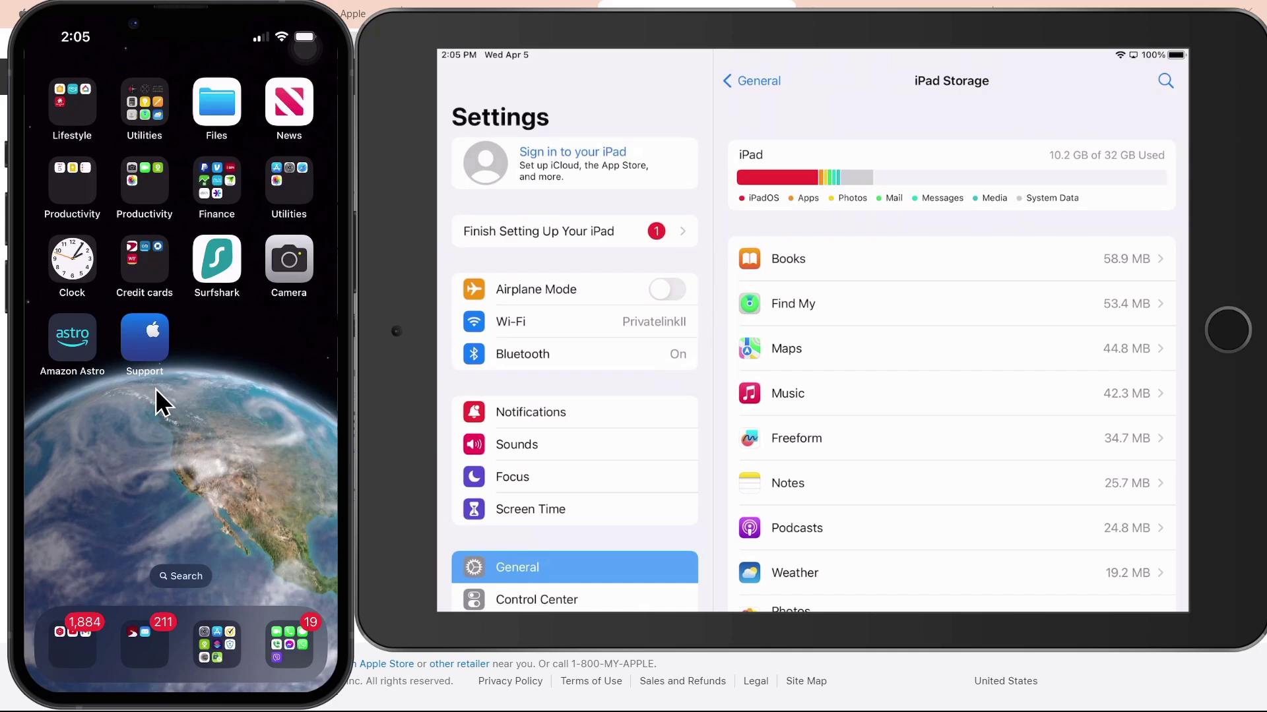
- Launch the Apple Support app on the mirrored iPhone screen
click(160, 373)
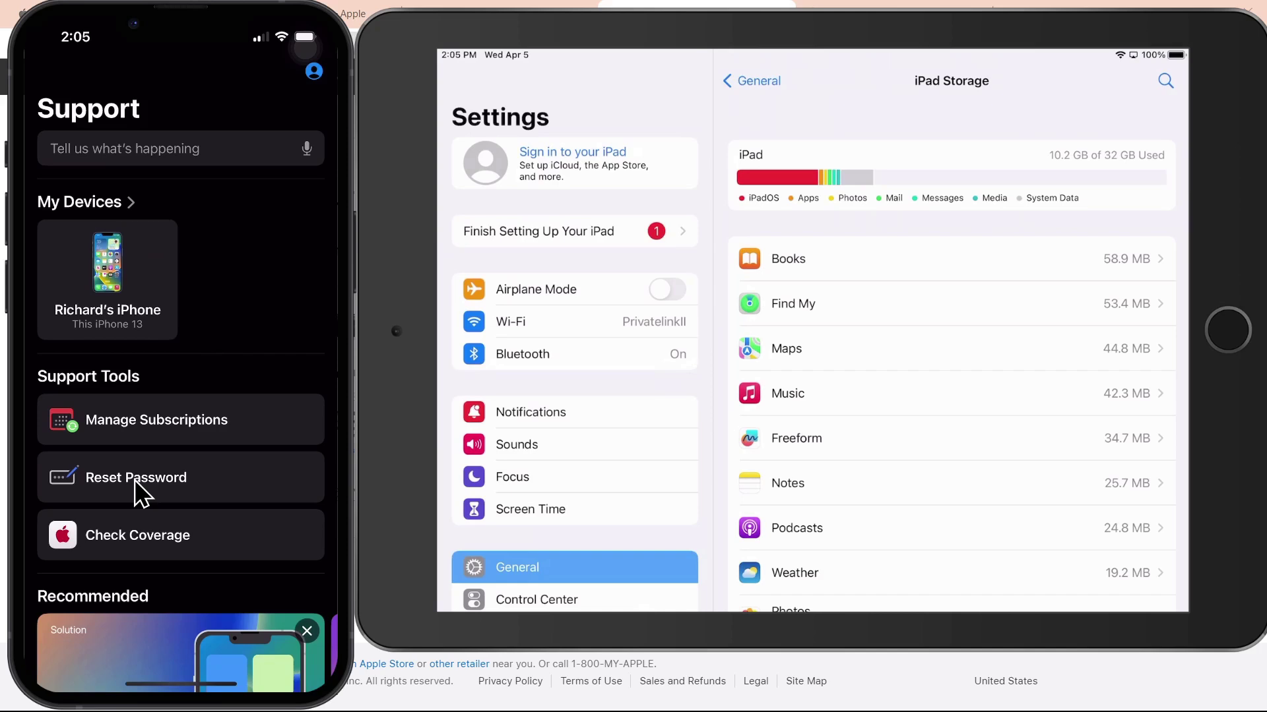
- Start a password reset for a different Apple ID, entering the Apple ID and its trusted phone number
click(135, 480)
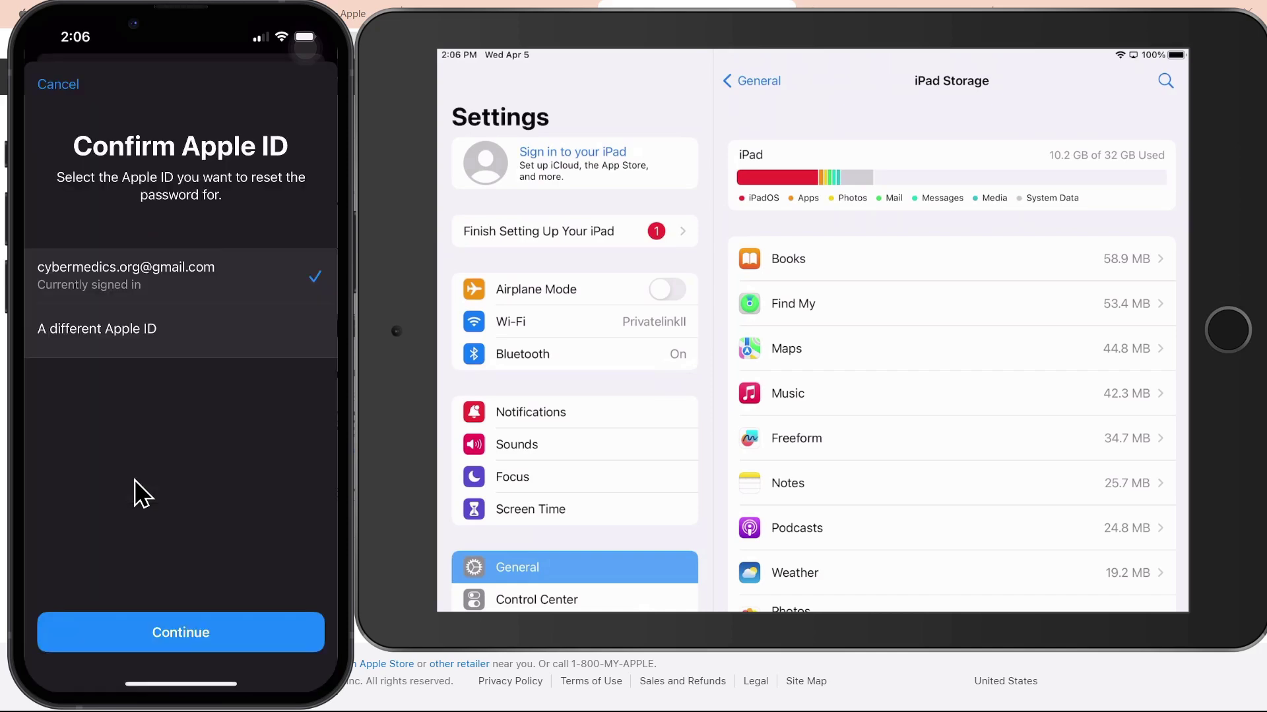
click(146, 339)
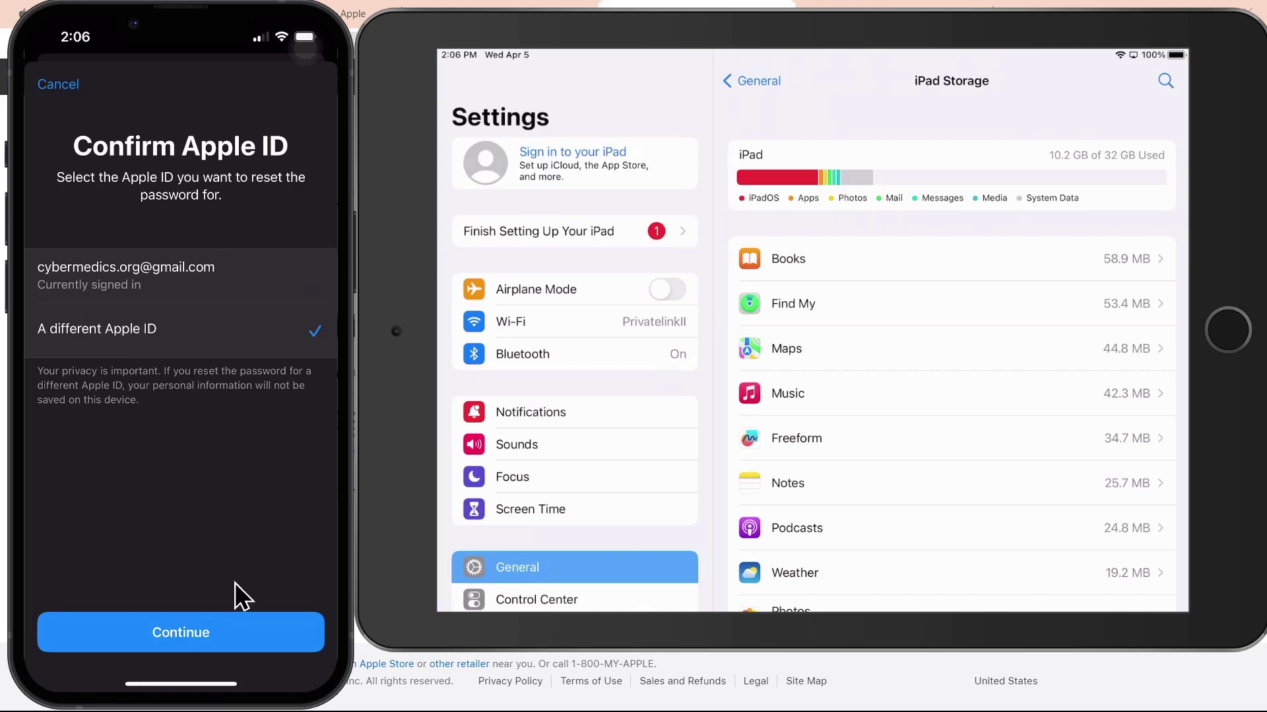
click(209, 643)
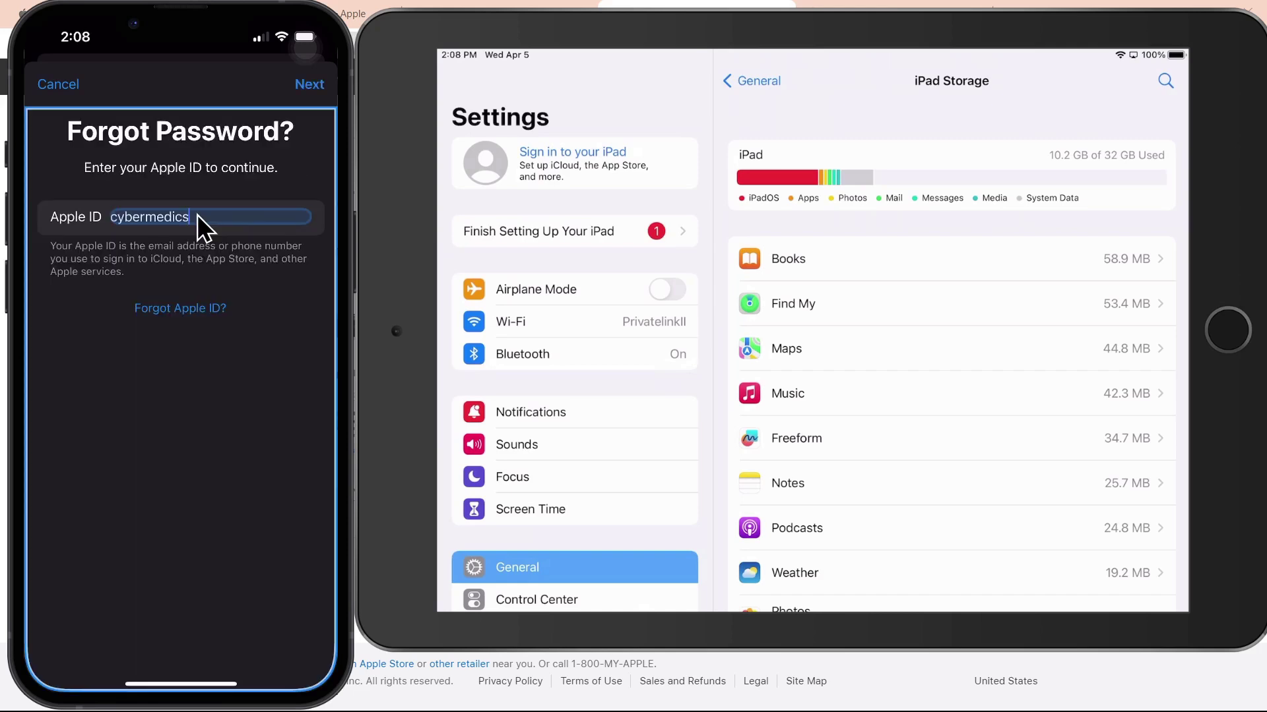
text(.recoveremail)
key(Return)
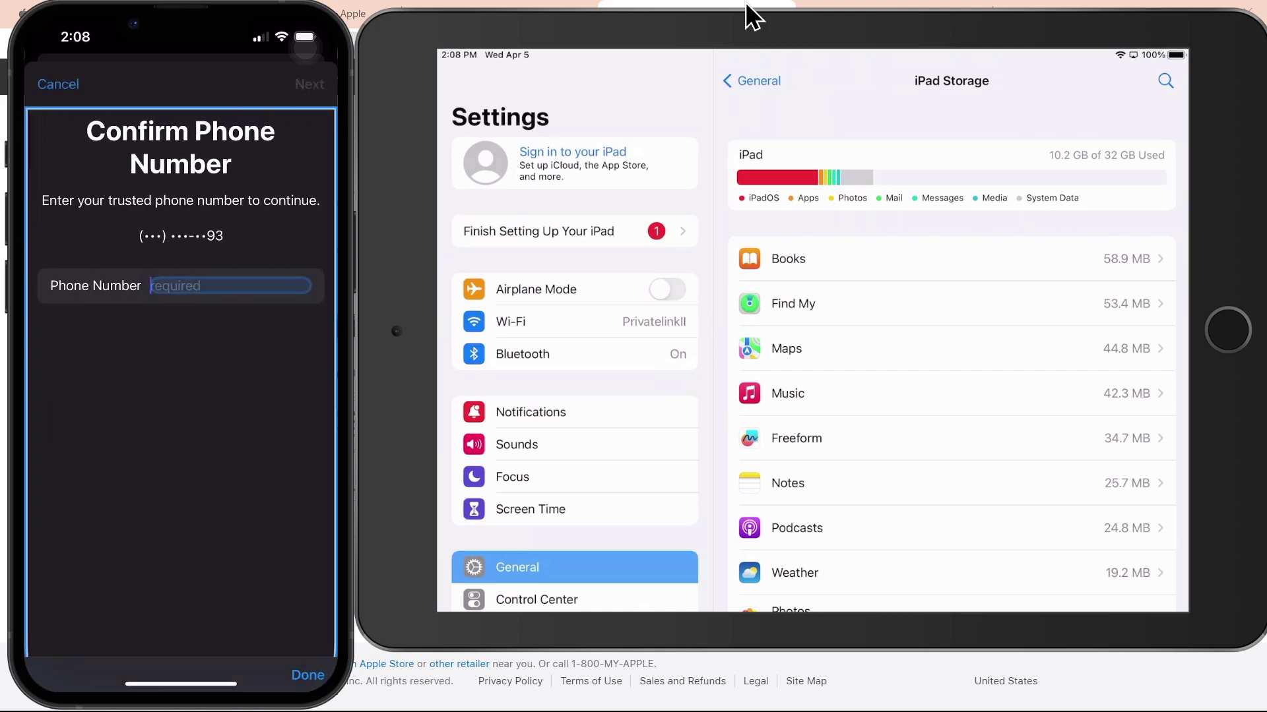
key(Return)
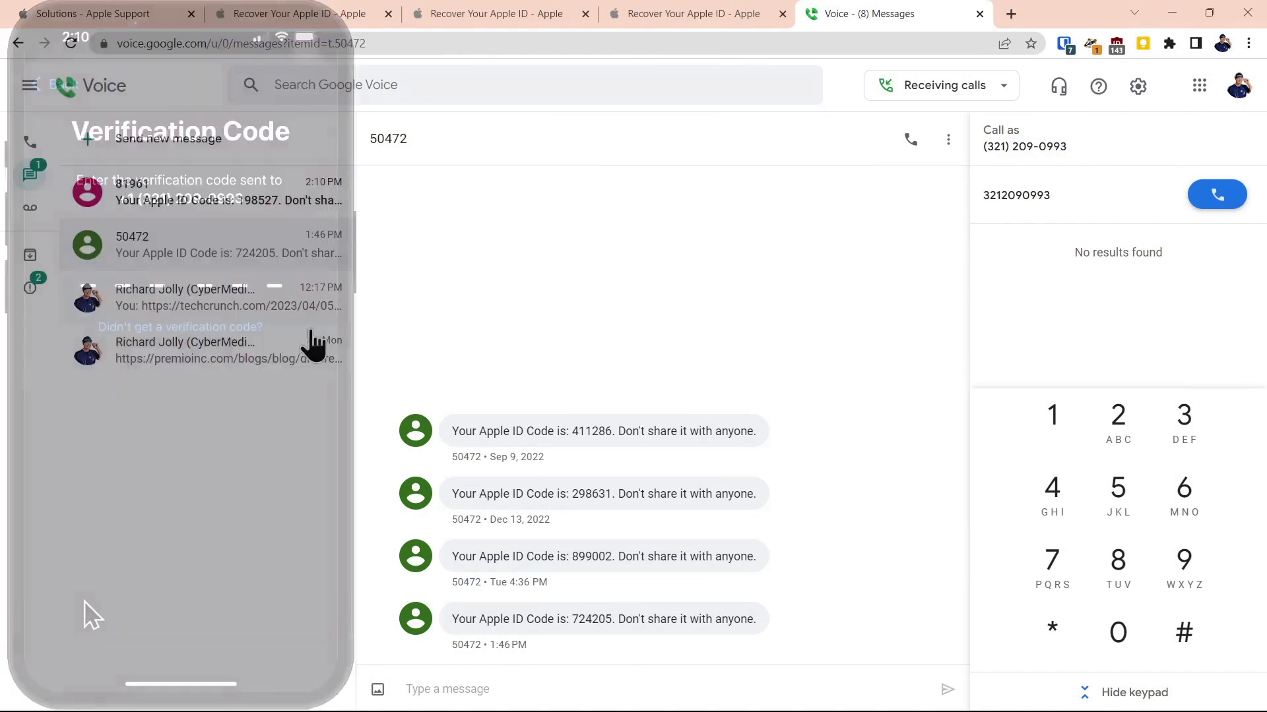
- Open the Apple ID codes conversation in Google Voice and view the newest verification code
click(157, 195)
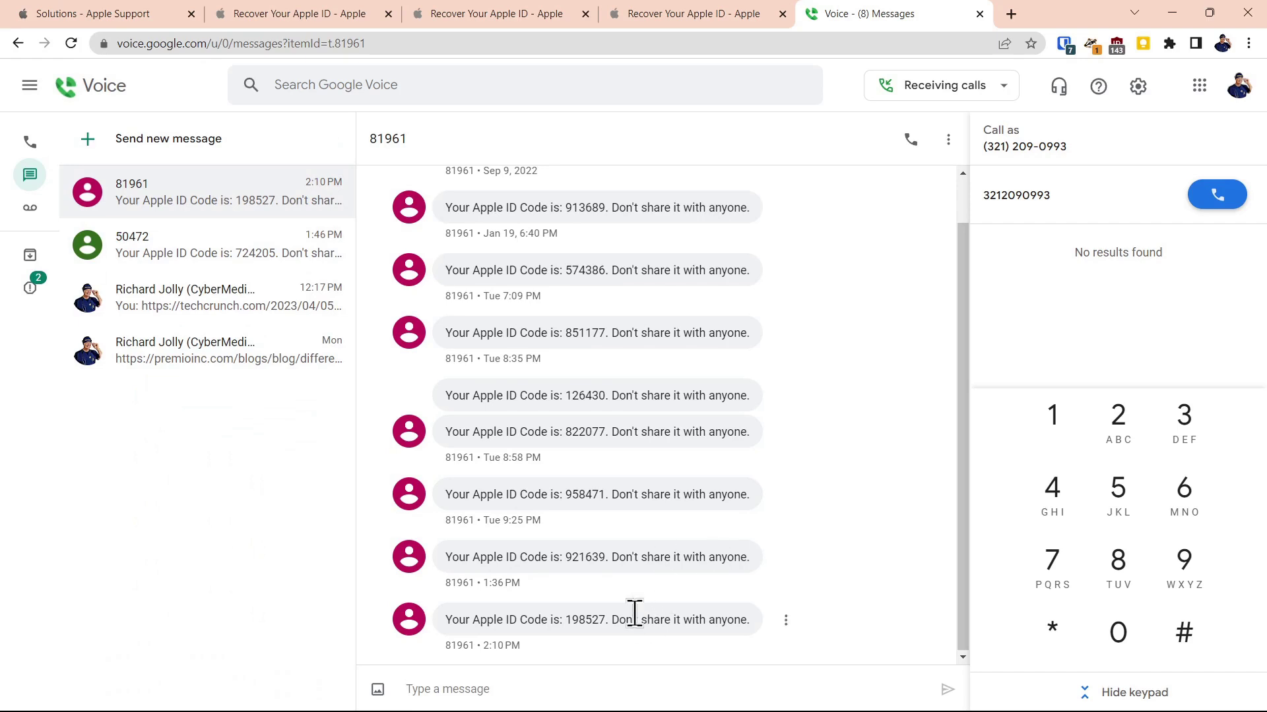
click(585, 620)
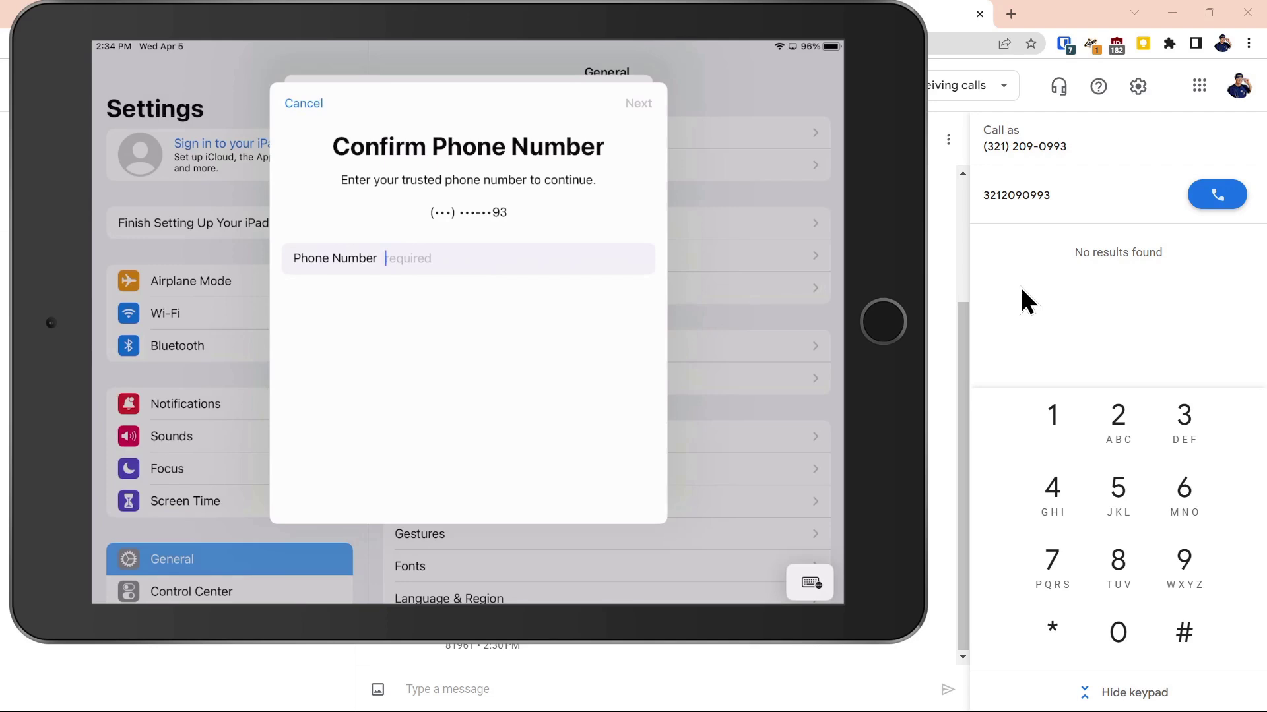
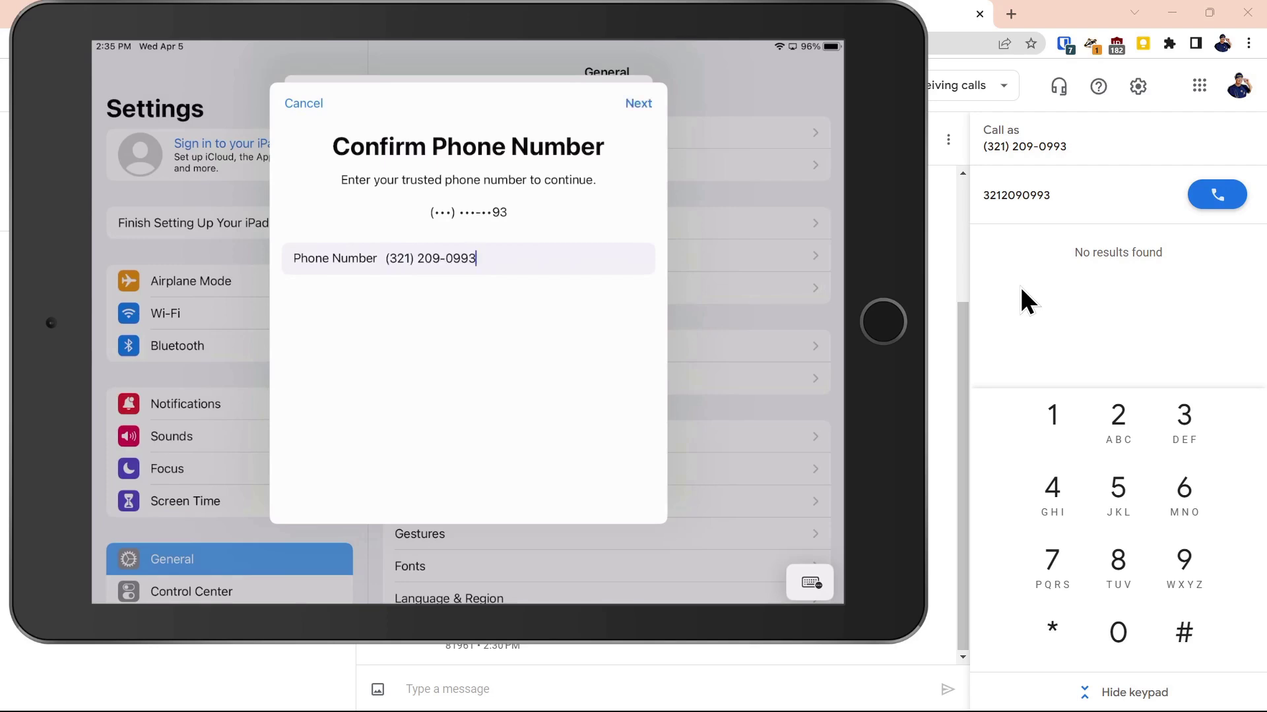
- Confirm the pasted trusted phone number, send a verification code, and open the newest code message
key(Return)
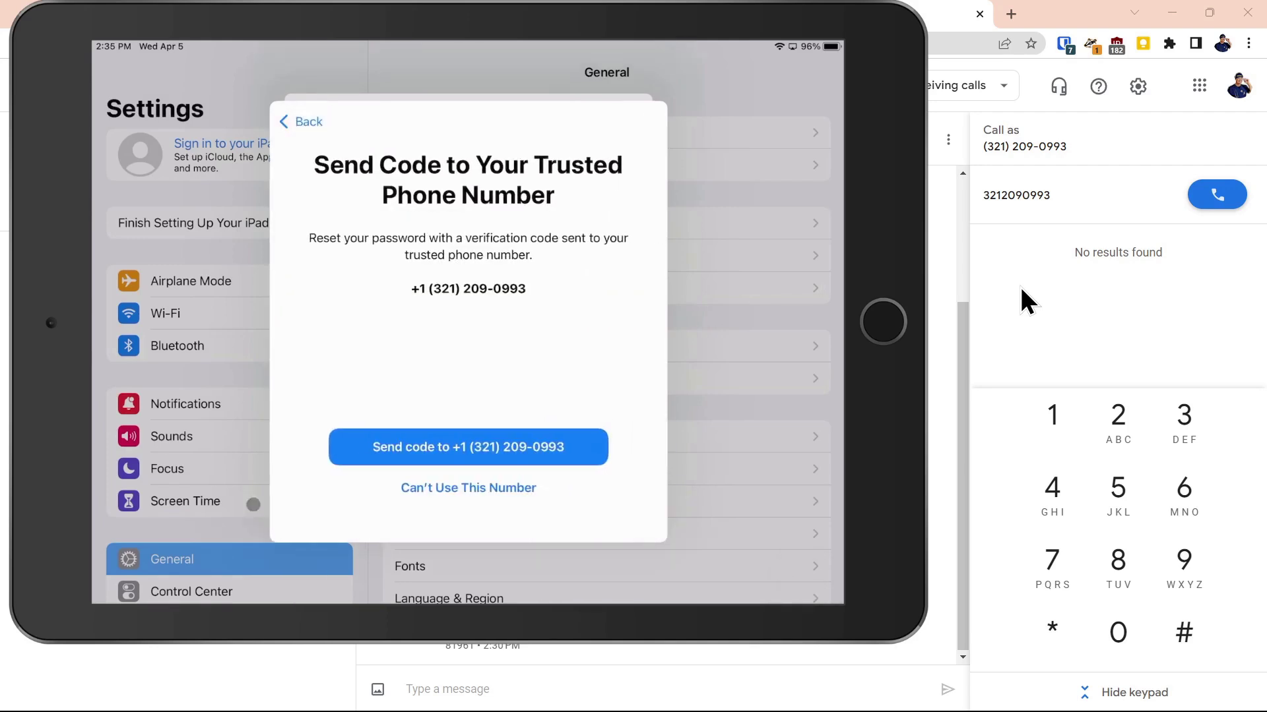
click(427, 451)
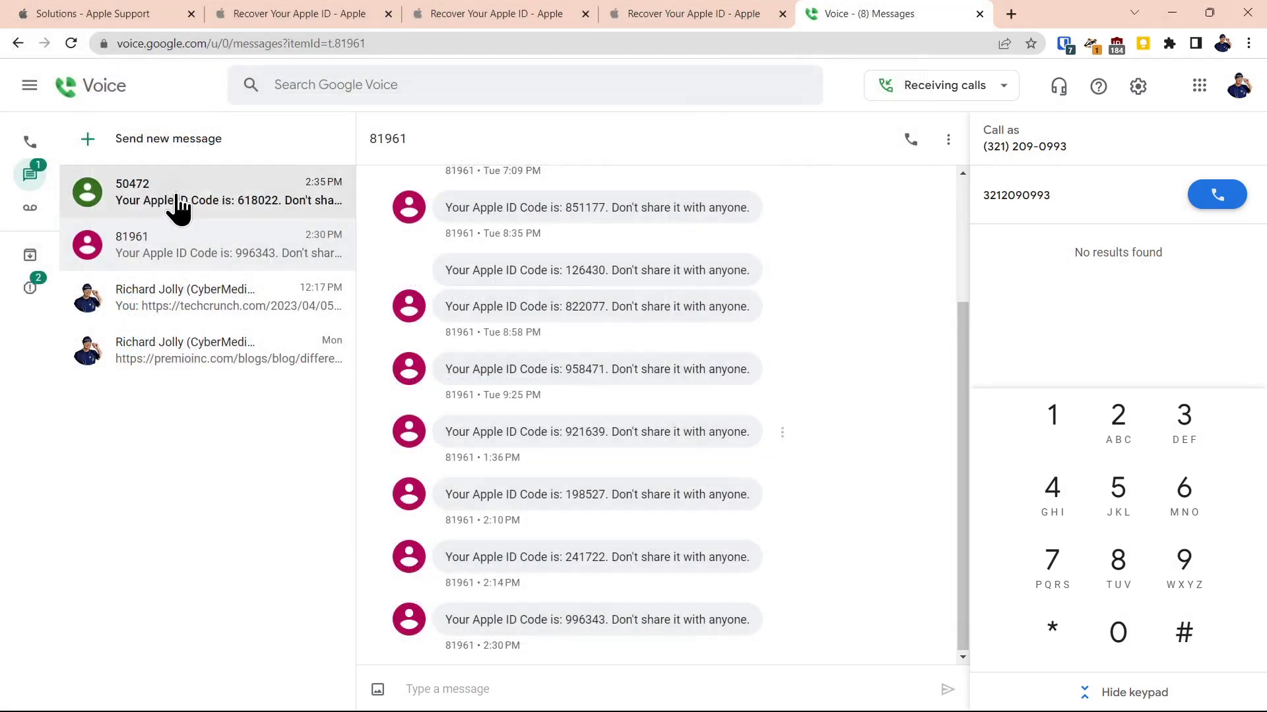
click(175, 207)
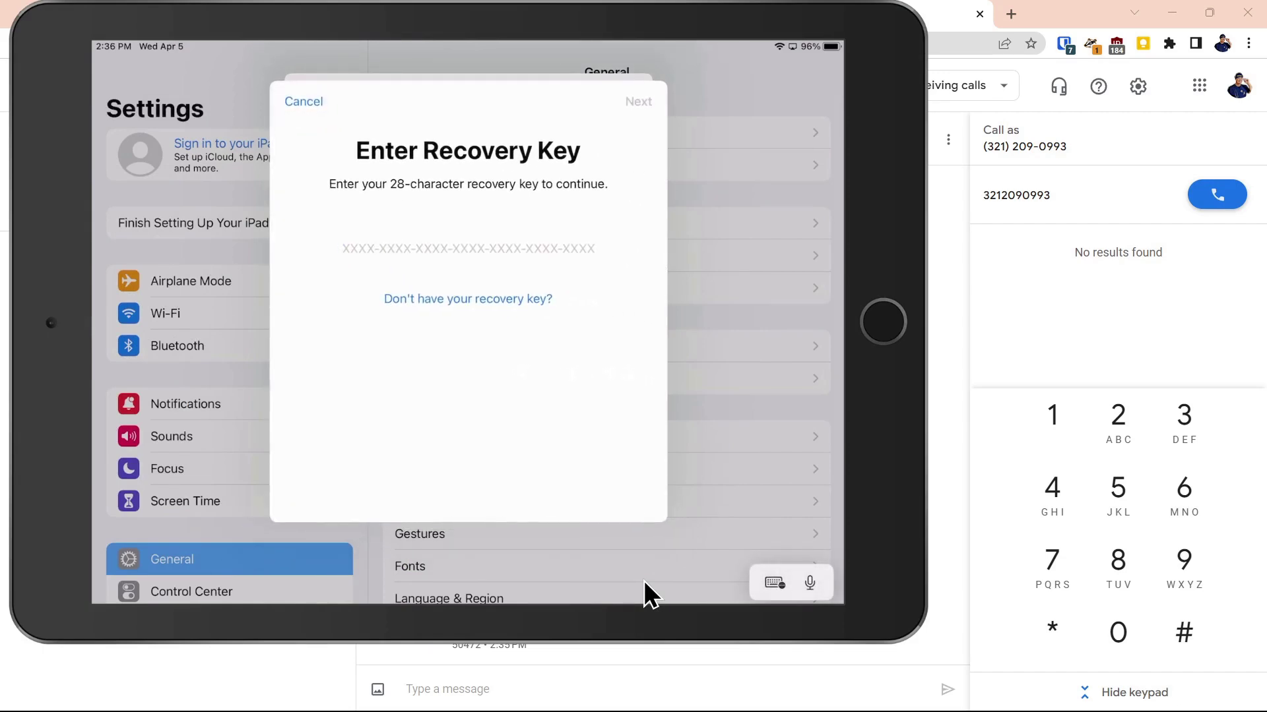
- Enter the recovery key from the saved RecoveryKey.png image and submit it
key(alt+Tab)
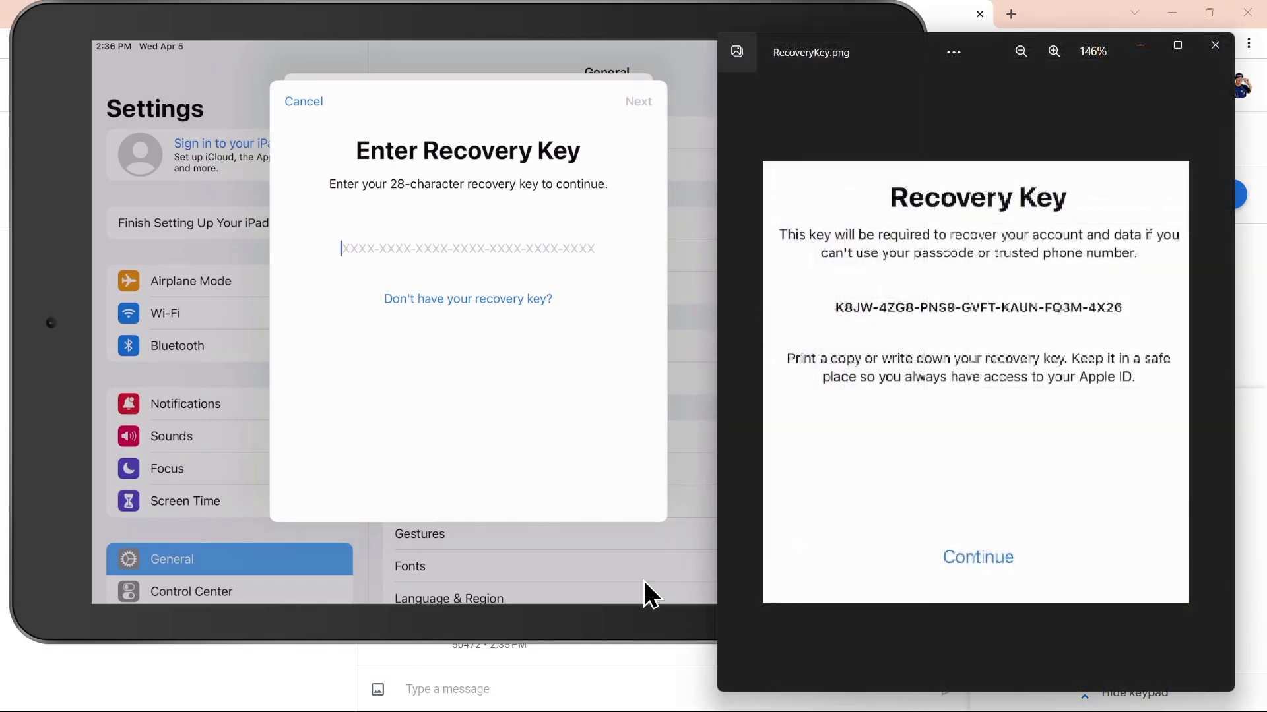
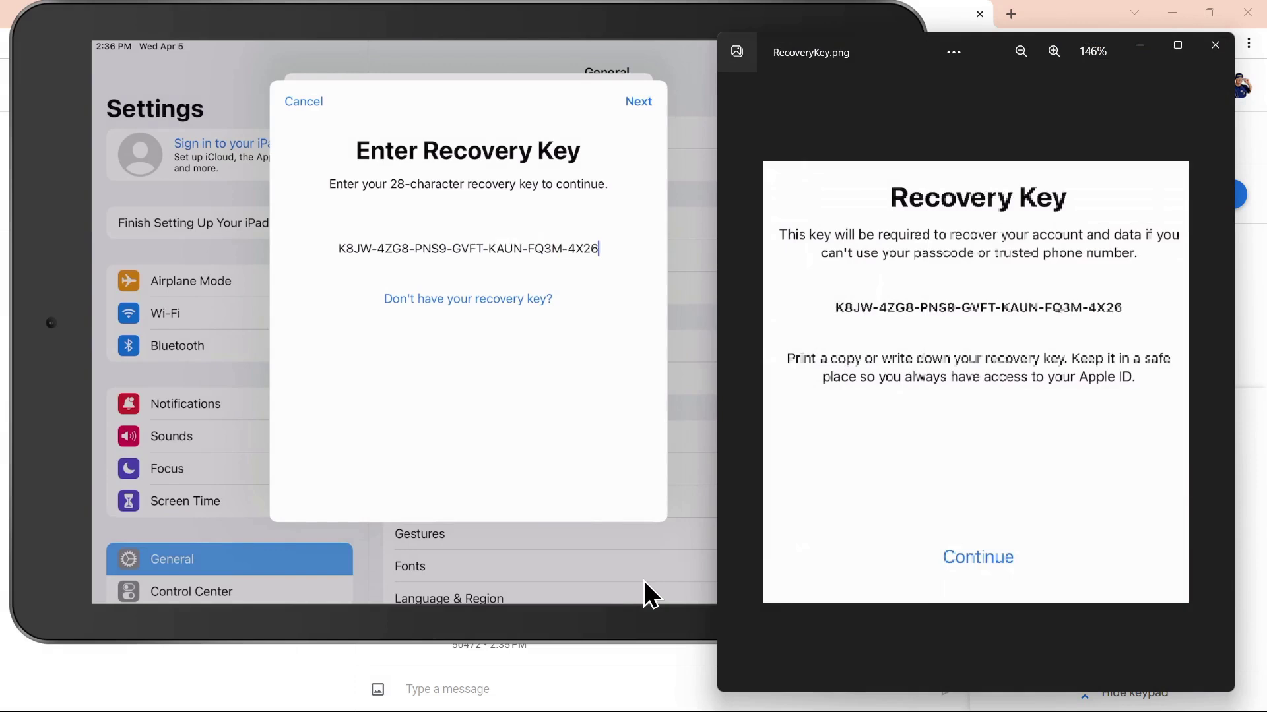
key(Return)
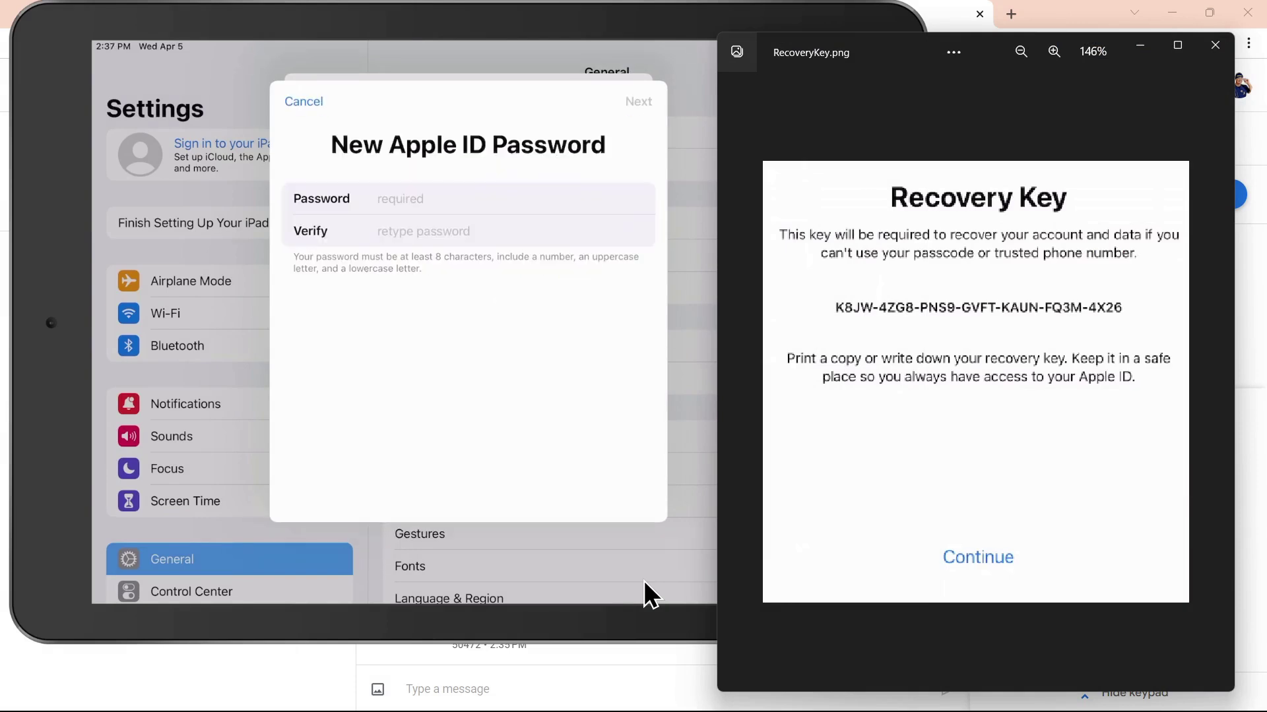
- Paste the new Apple ID password into Password and Verify, then submit to sign in
key(ctrl+v)
key(Tab)
key(ctrl+v)
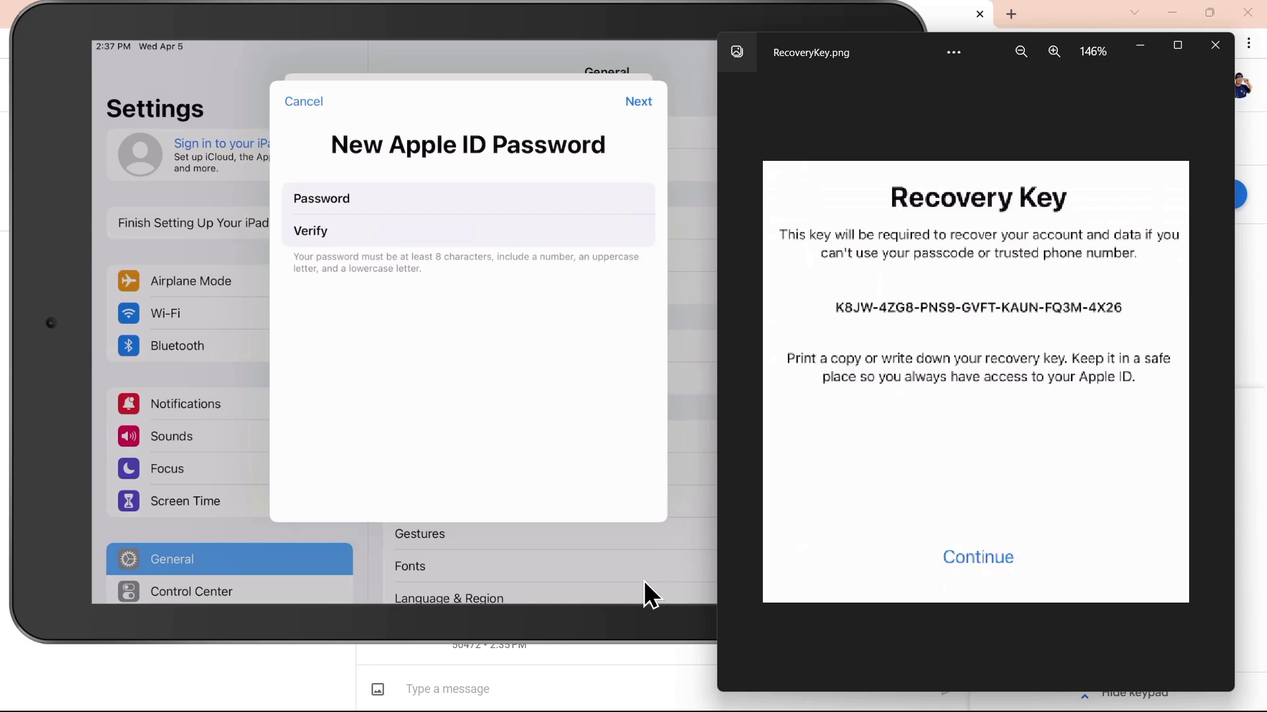
key(Return)
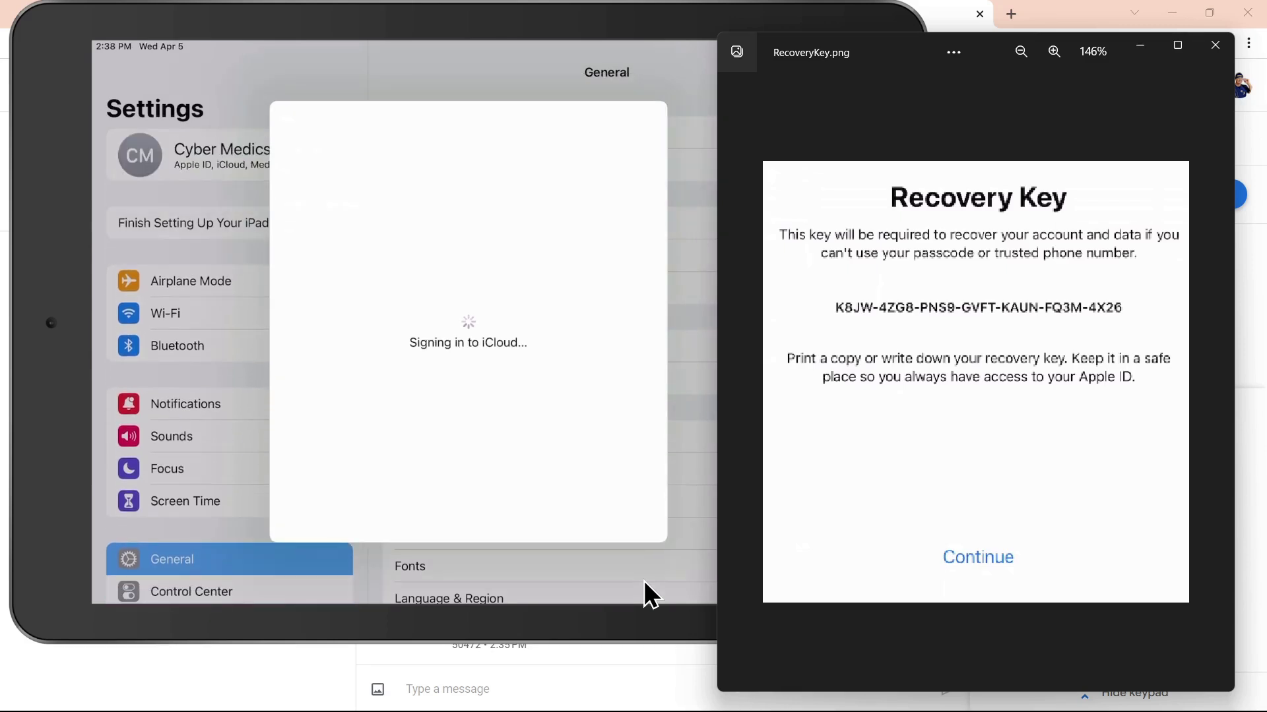
click(559, 560)
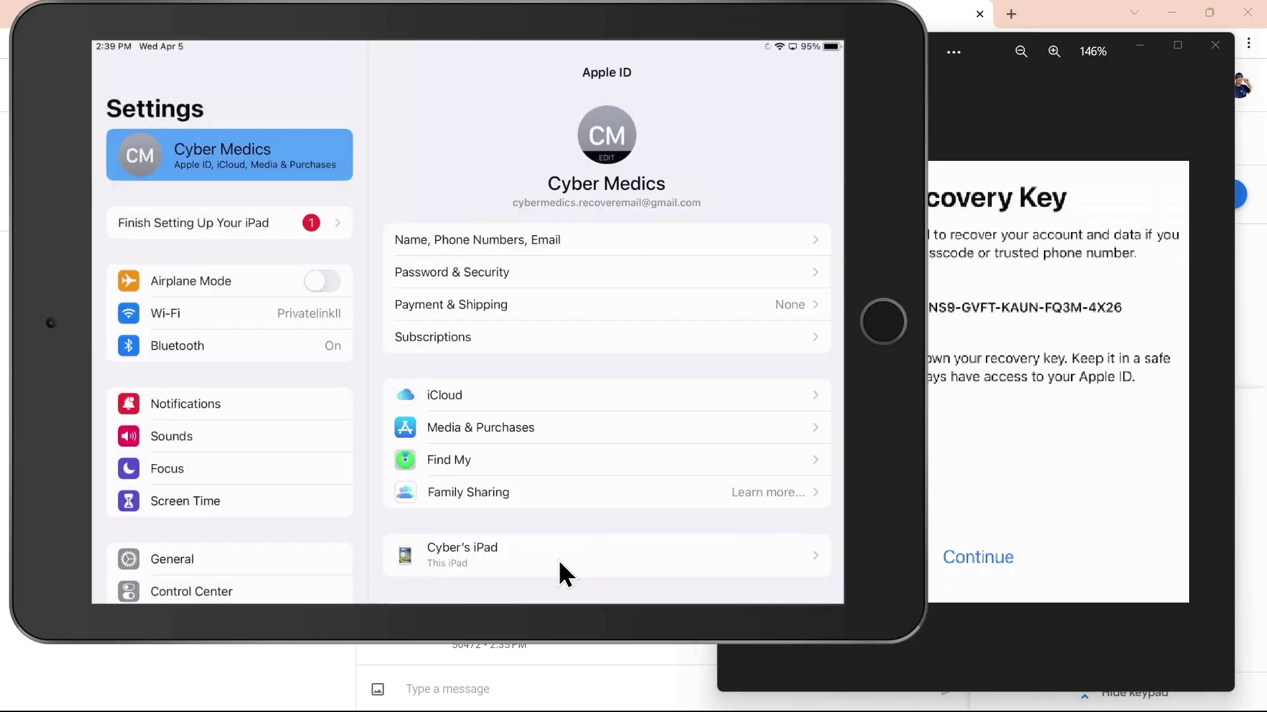